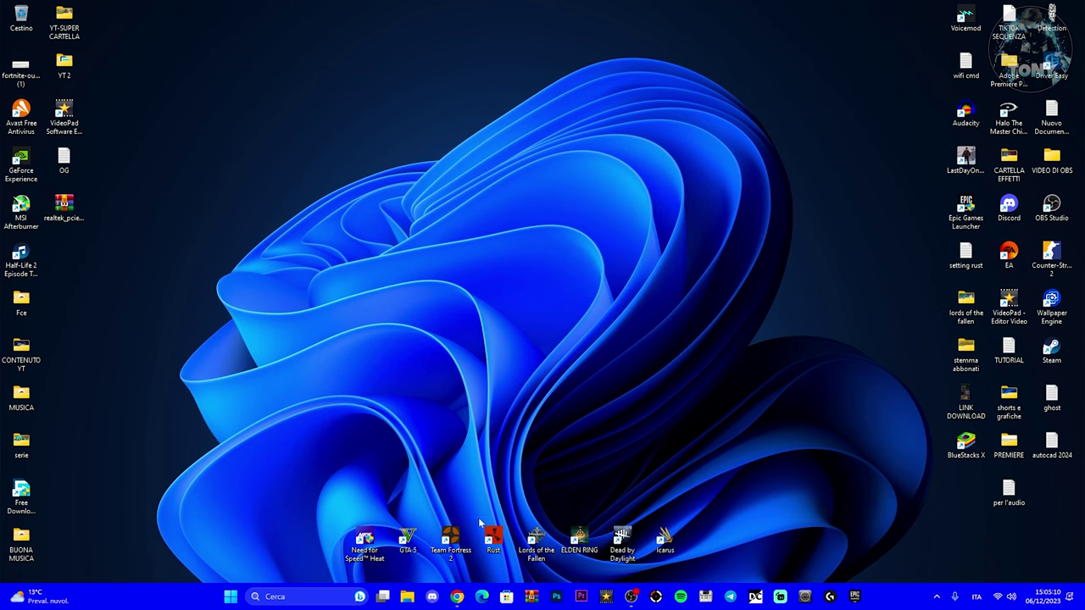
Show the NVIDIA GeForce Experience download page in the browser and minimize the window.
click(457, 596)
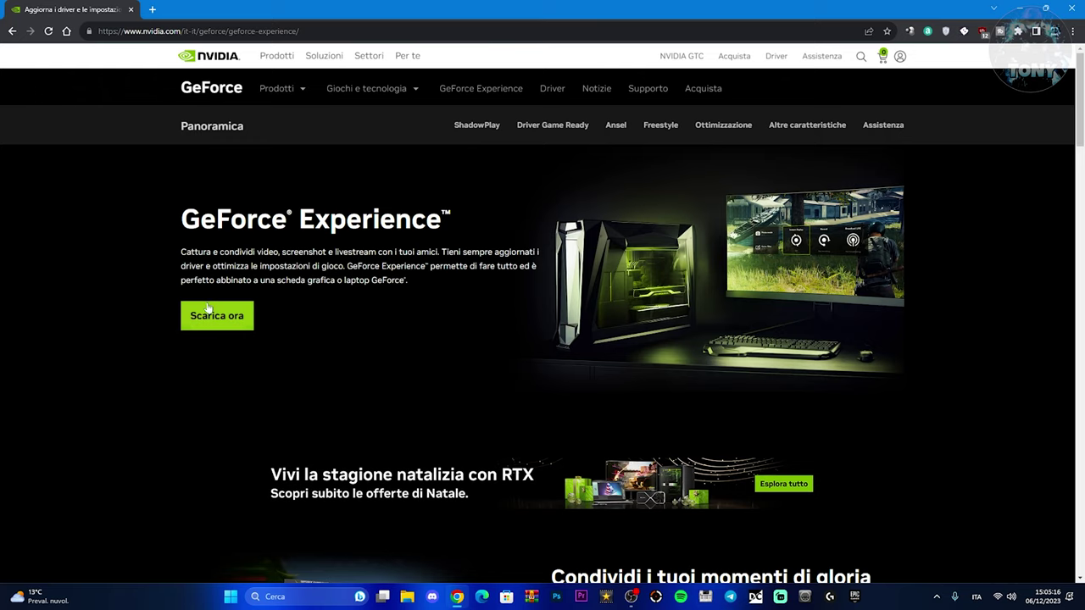
click(1018, 7)
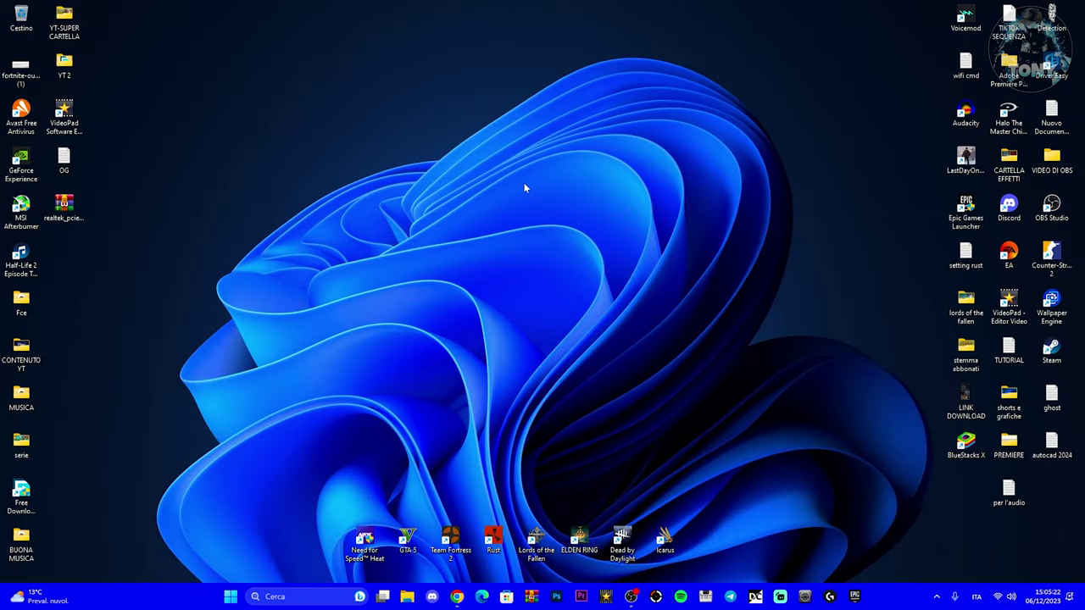
Open the GeForce Experience overlay, look over the Instant Replay, recording and game filter tiles, and close it.
key(alt+z)
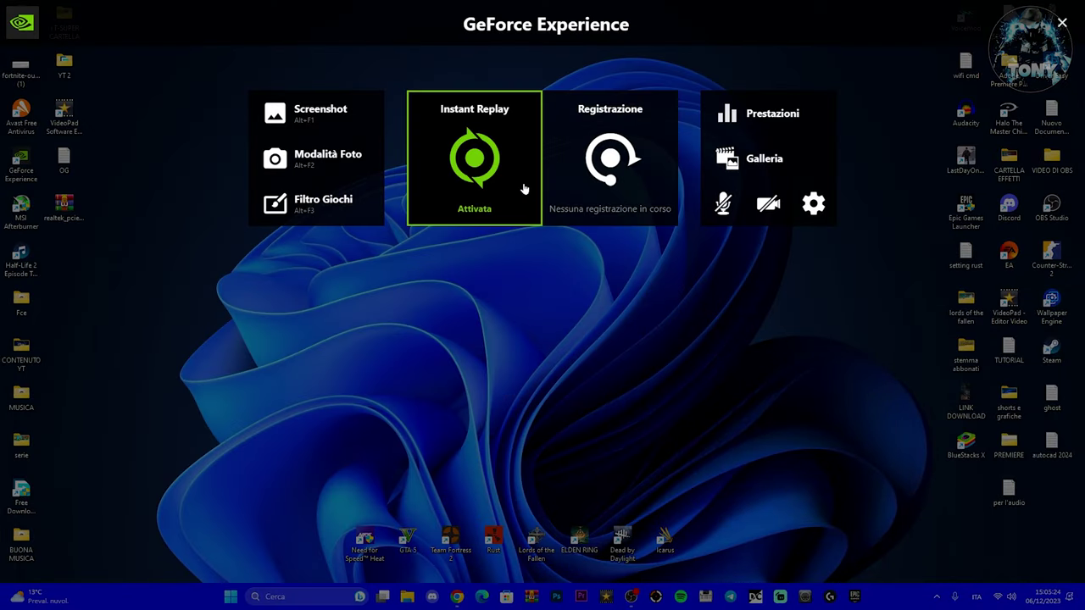
key(Right)
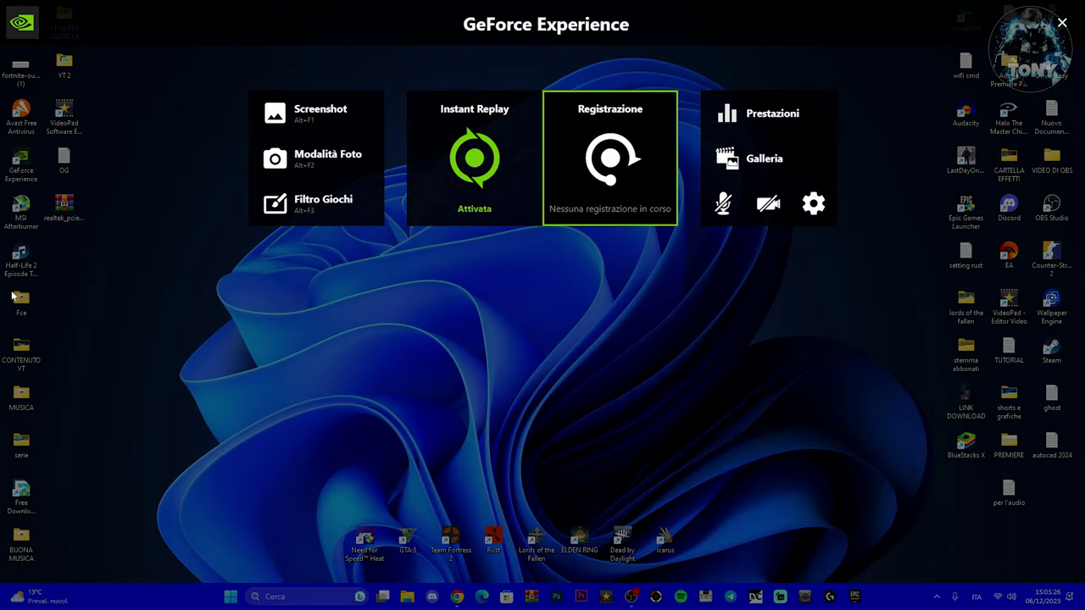
key(Left)
key(Left)
key(Right)
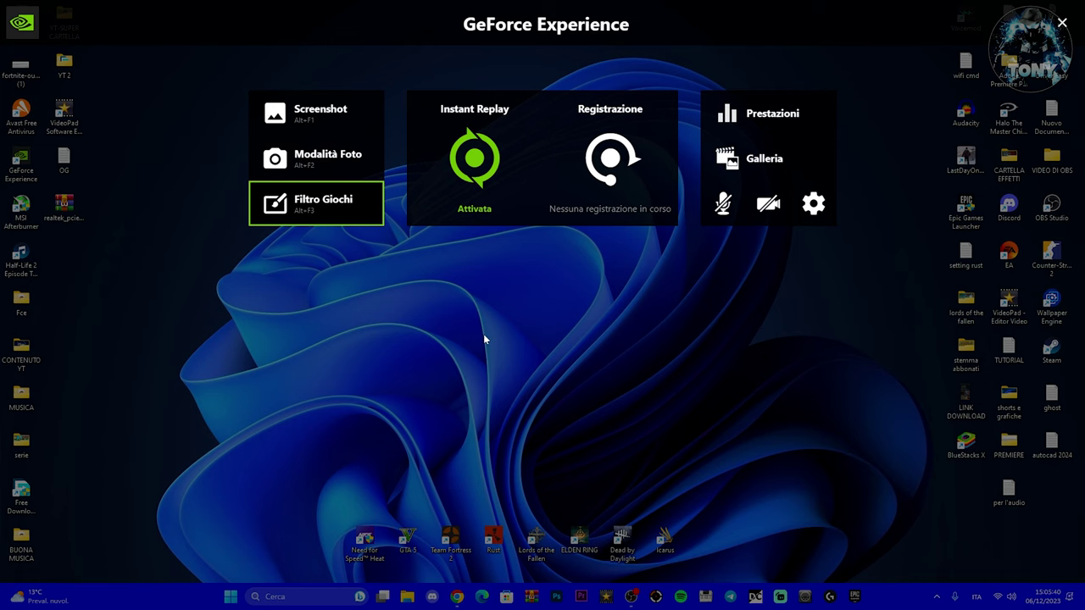
click(1063, 23)
Find GeForce Experience through the Windows search, launch it and open its sharing overlay.
click(288, 596)
text(g)
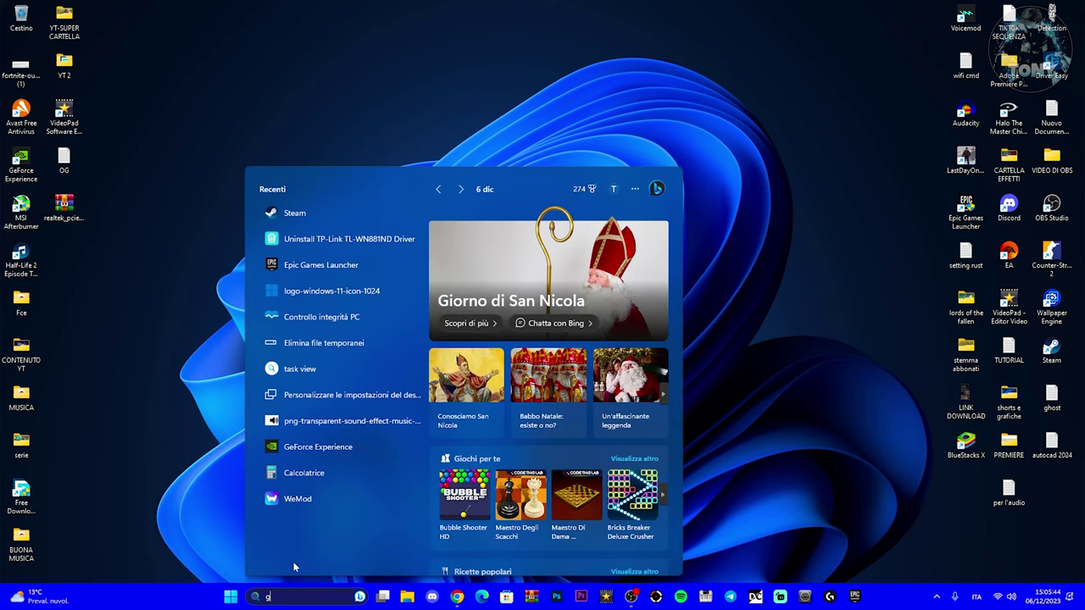
text(ef)
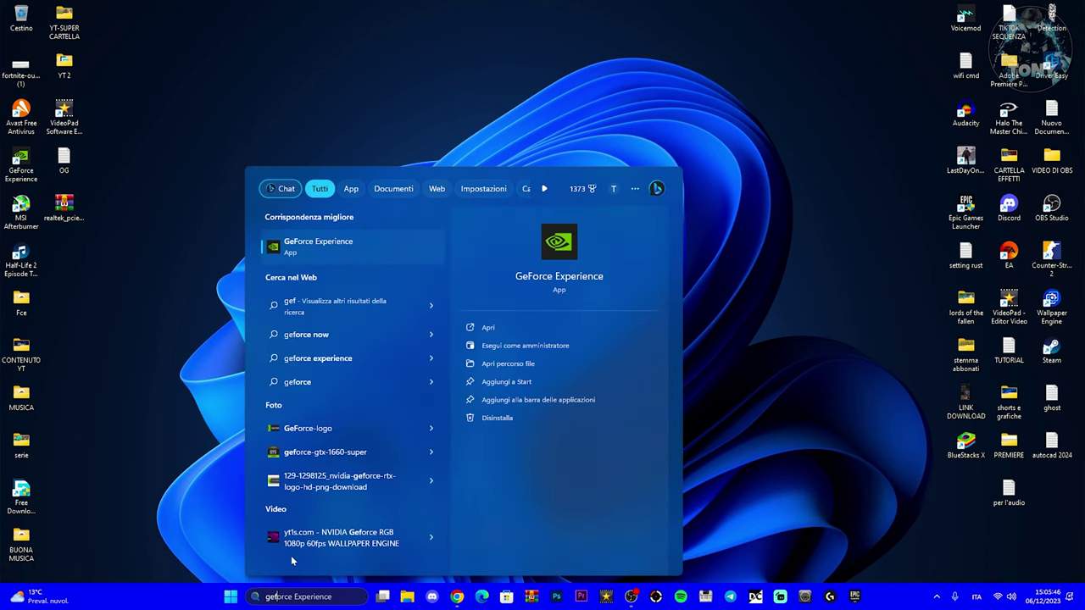
text(orc)
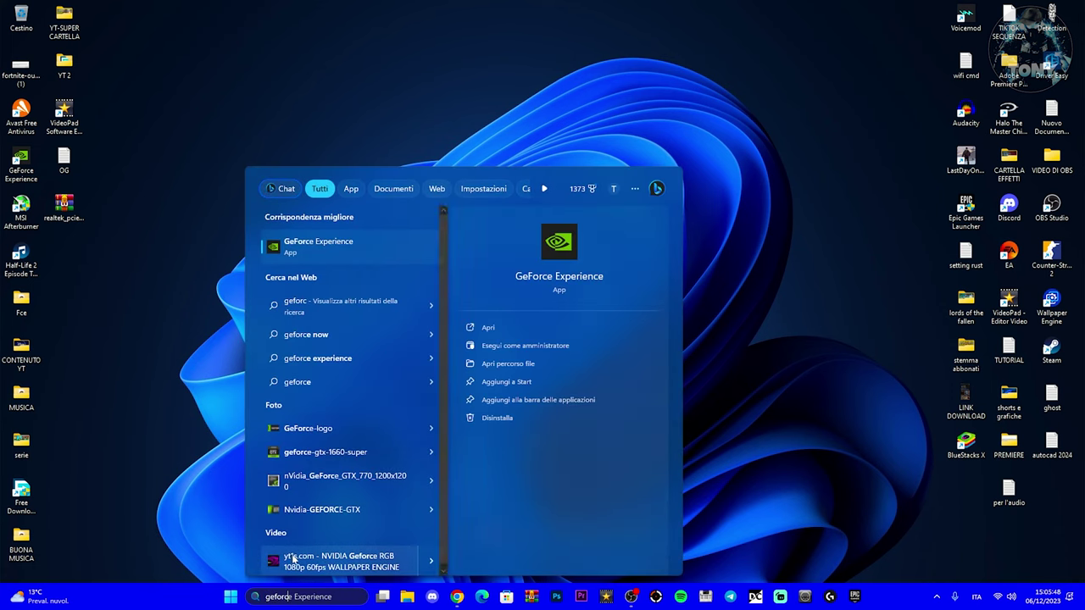
click(319, 245)
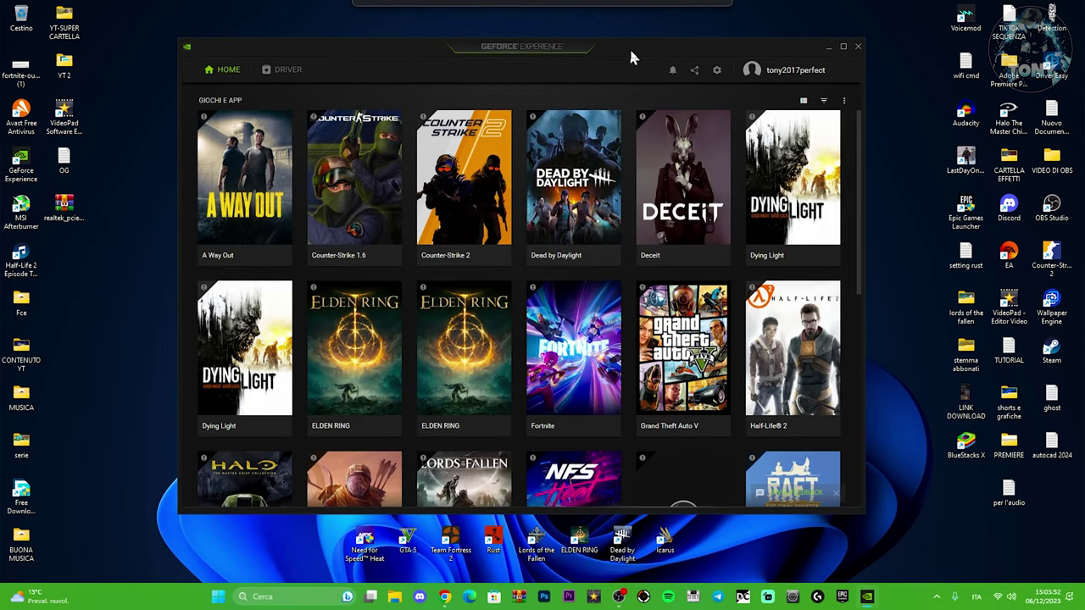
click(696, 71)
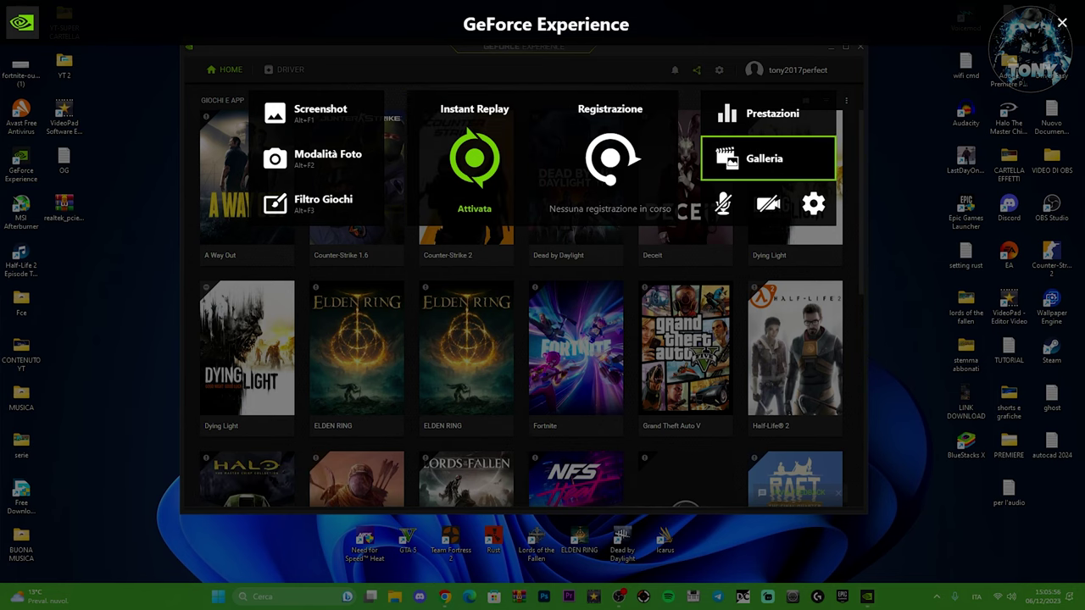
Turn off Instant Replay and open its video capture settings.
click(474, 178)
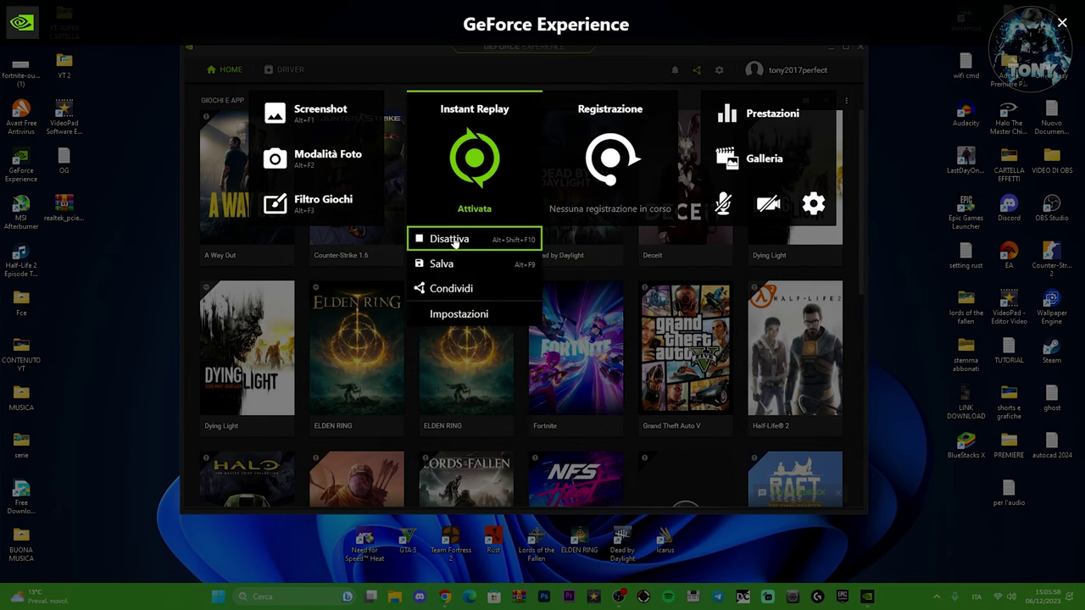
click(448, 240)
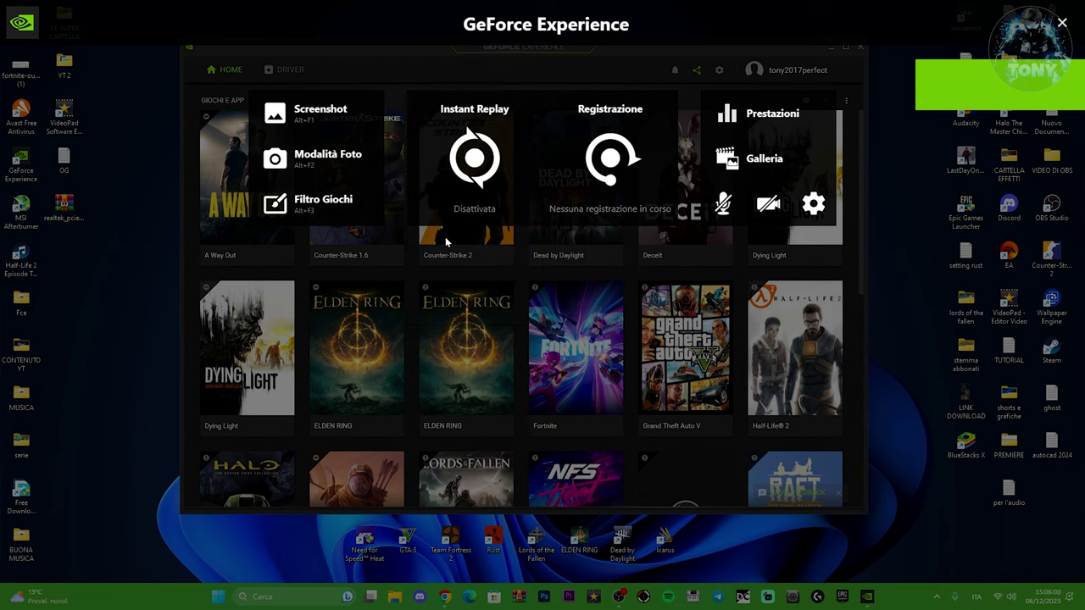
click(446, 242)
click(445, 267)
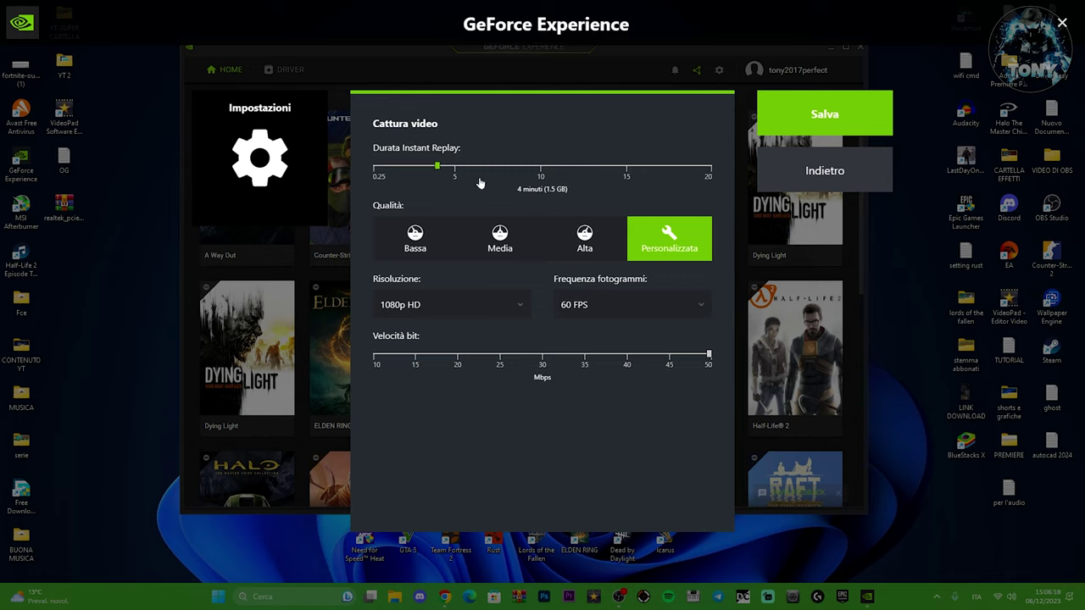
Set the Instant Replay duration to 1 minute with 1080p HD resolution and save the capture settings.
drag(437, 169, 387, 167)
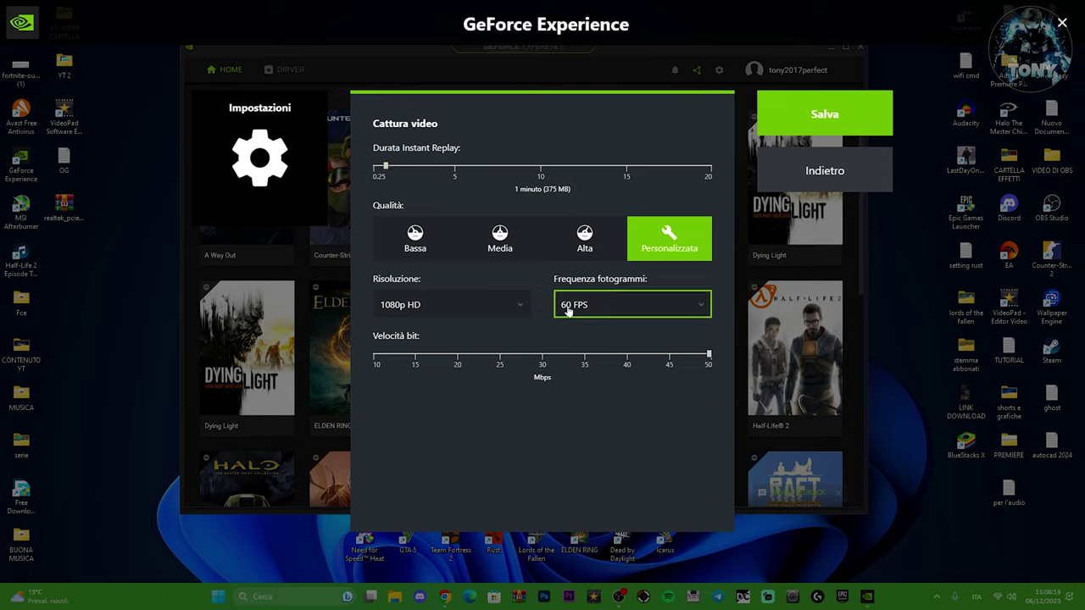
click(483, 319)
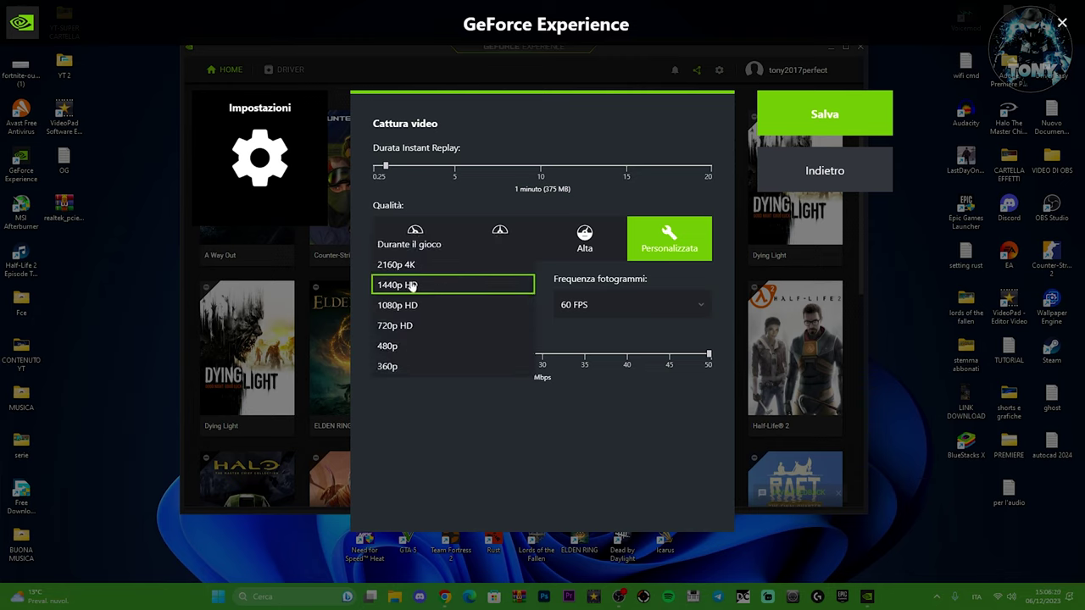
click(448, 312)
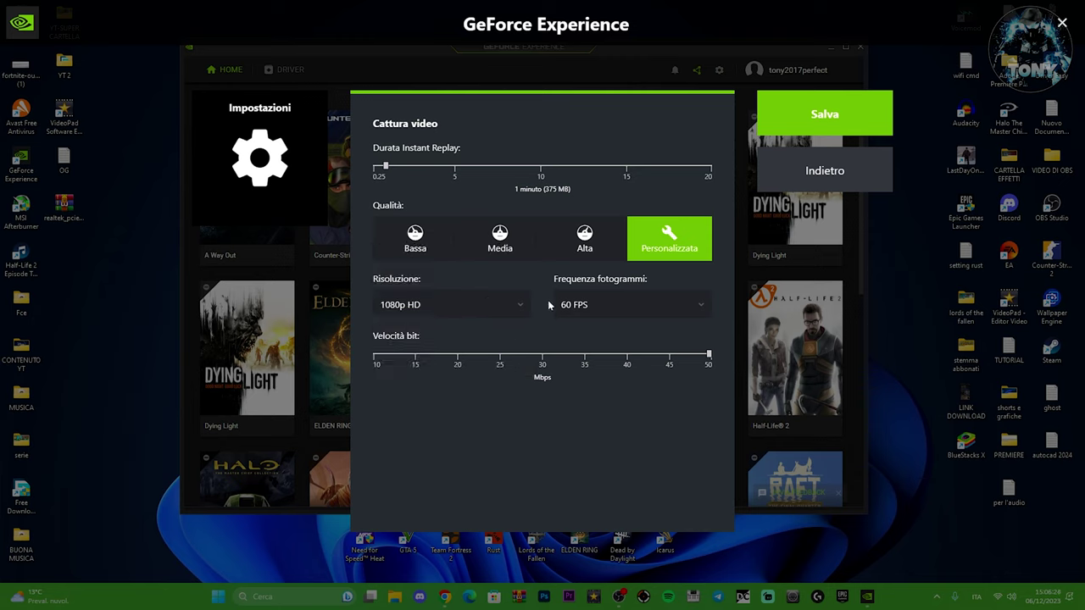
click(824, 115)
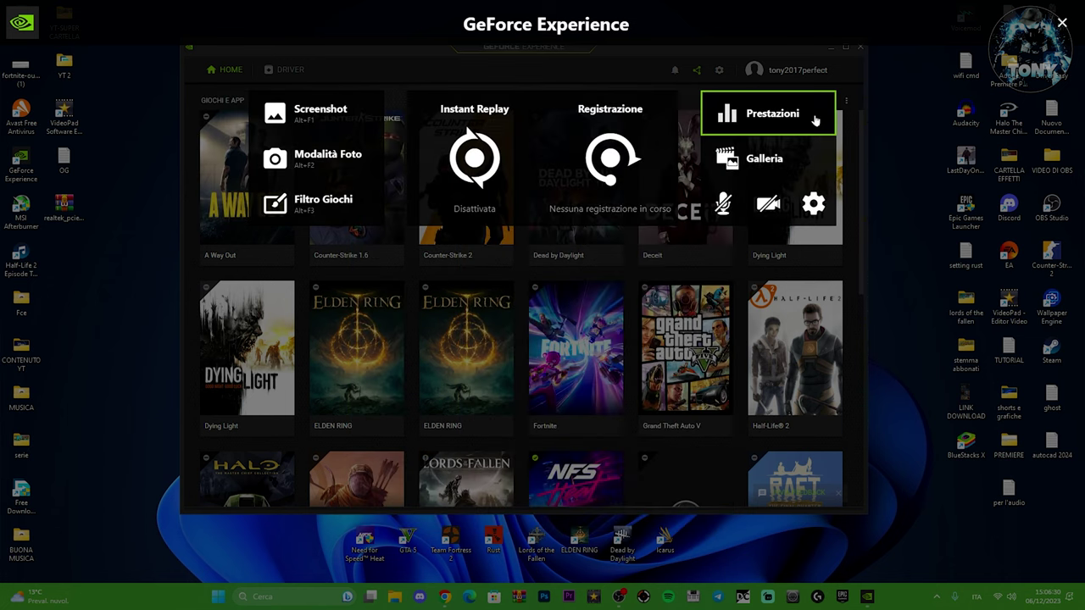
In the overlay's keyboard shortcut settings, assign Alt+F9 to saving the last recorded minutes, and leave the settings.
click(813, 203)
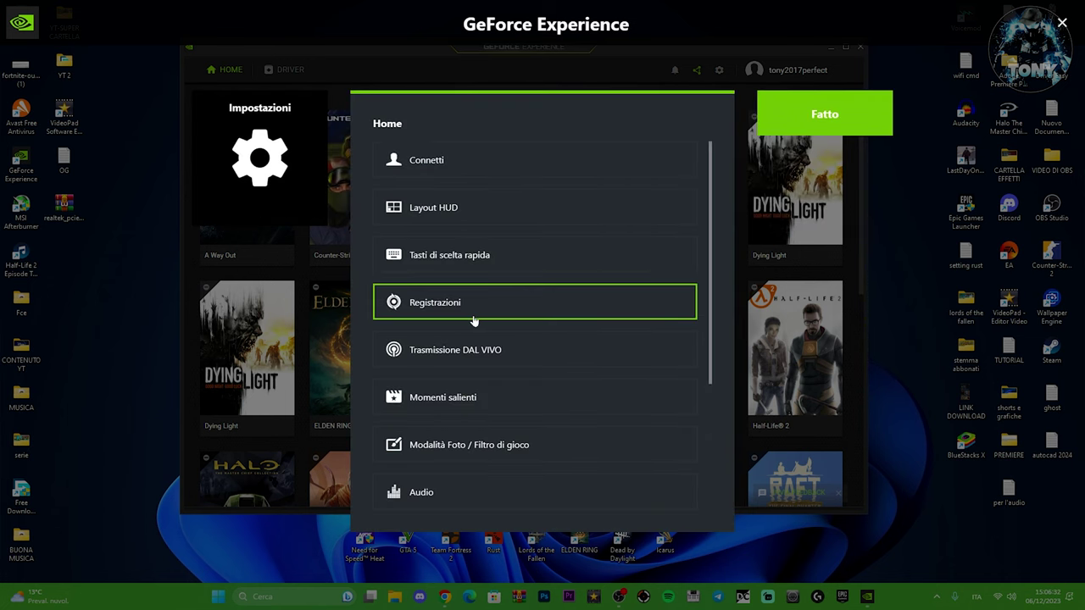
click(479, 266)
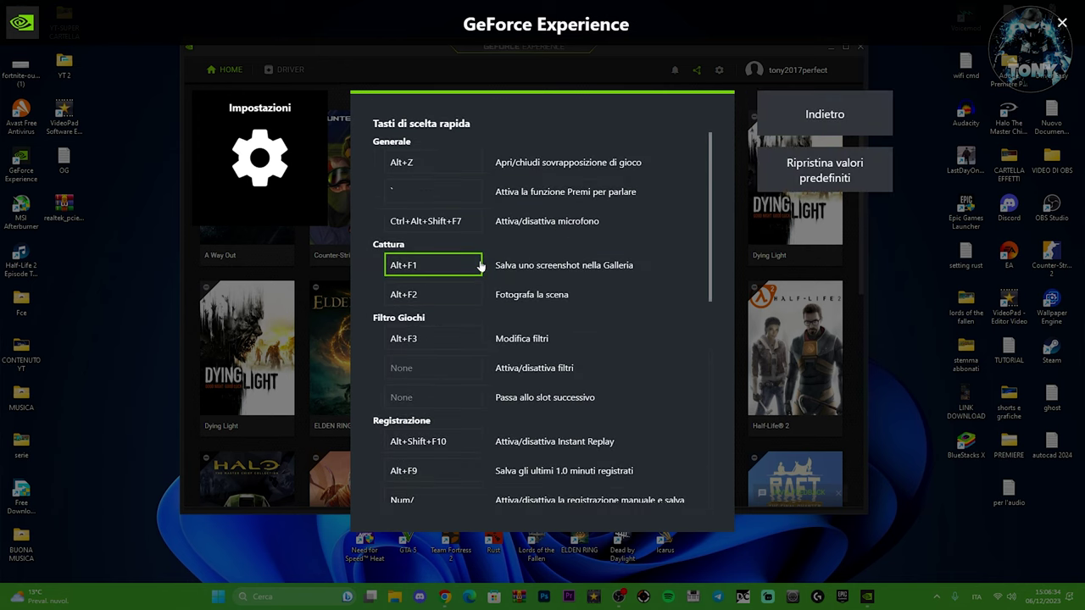
scroll(712, 181, down, 3)
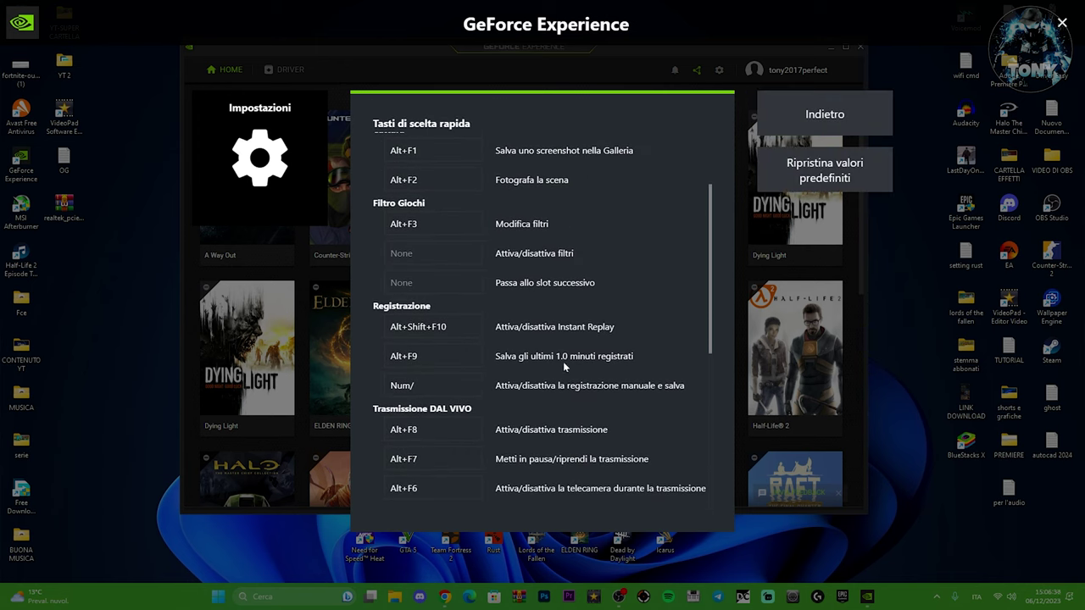
click(413, 358)
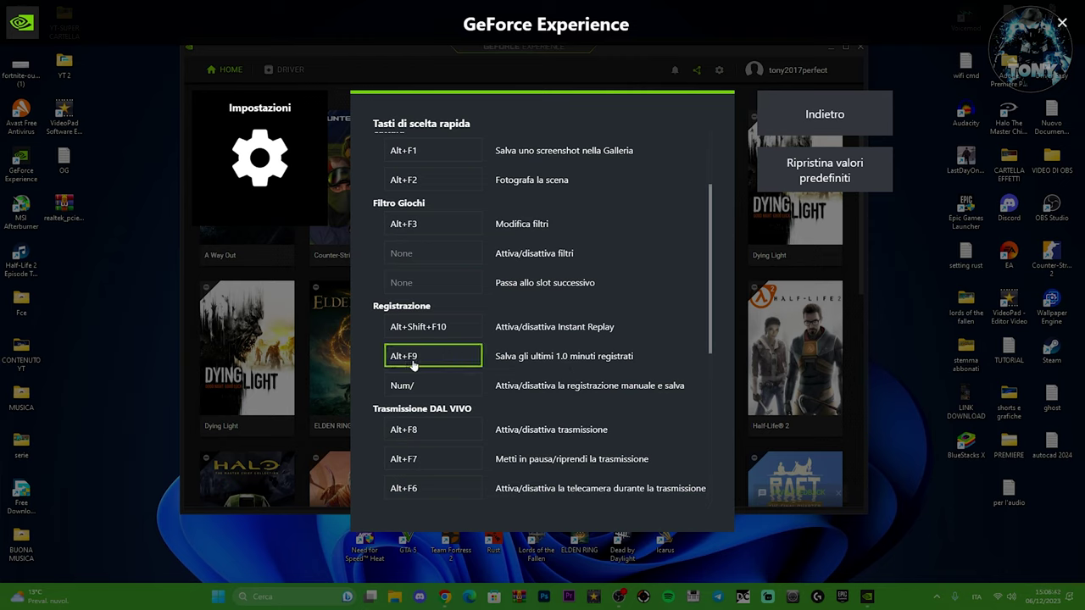
key(alt+F9)
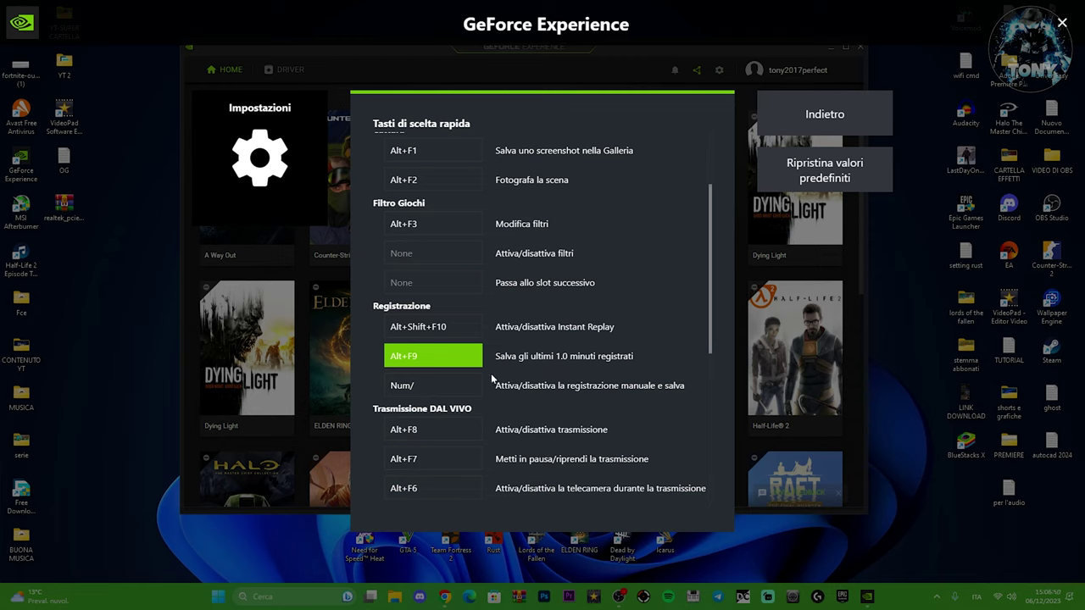
click(802, 116)
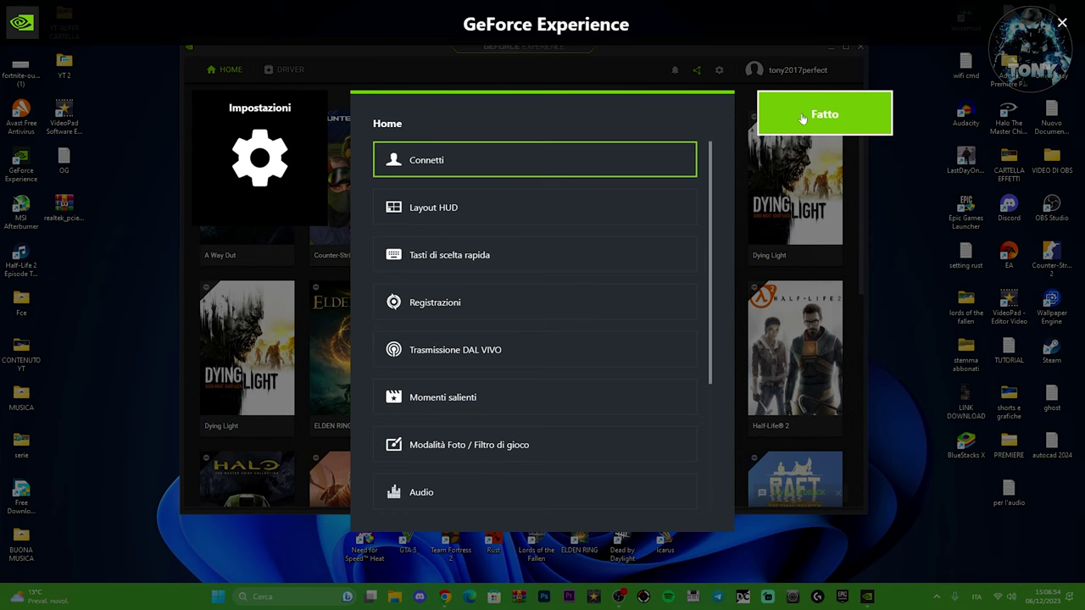
click(802, 118)
Turn on Instant Replay, close the overlay and minimize the GeForce Experience window.
click(475, 161)
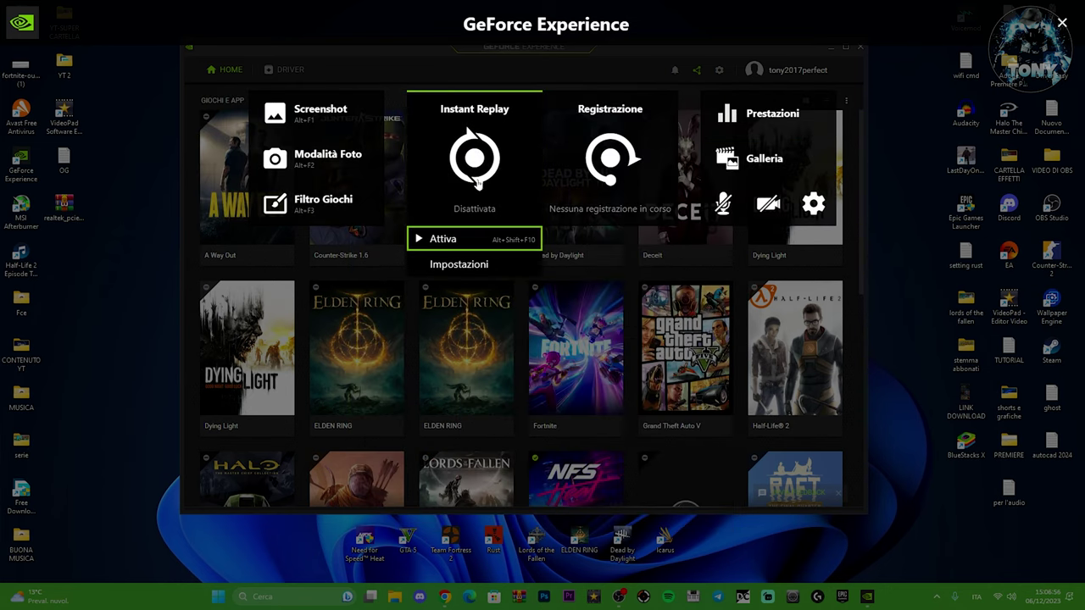
click(442, 239)
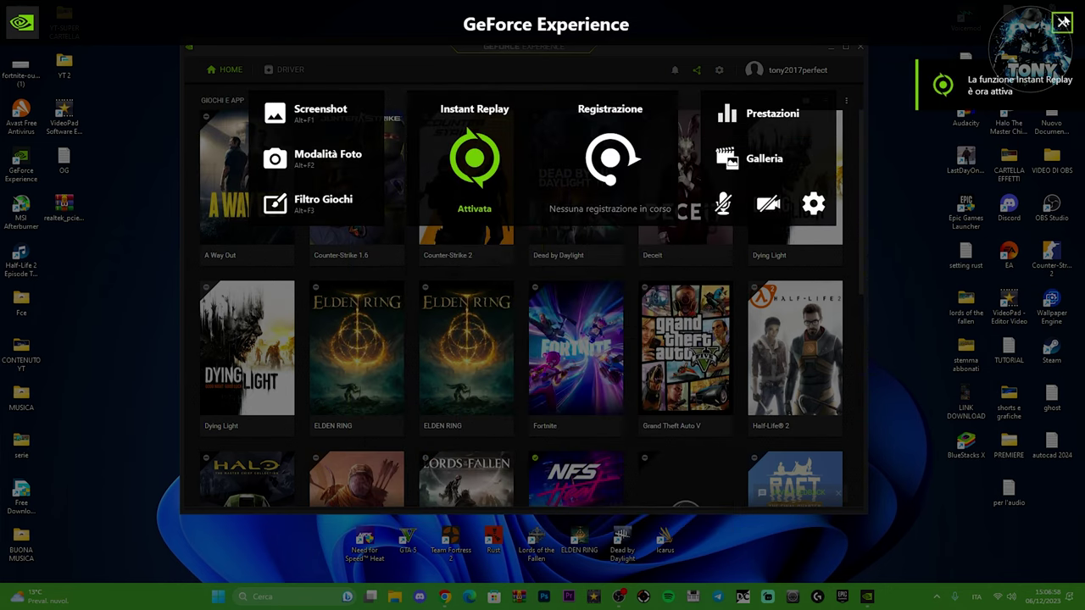
click(1063, 21)
click(831, 47)
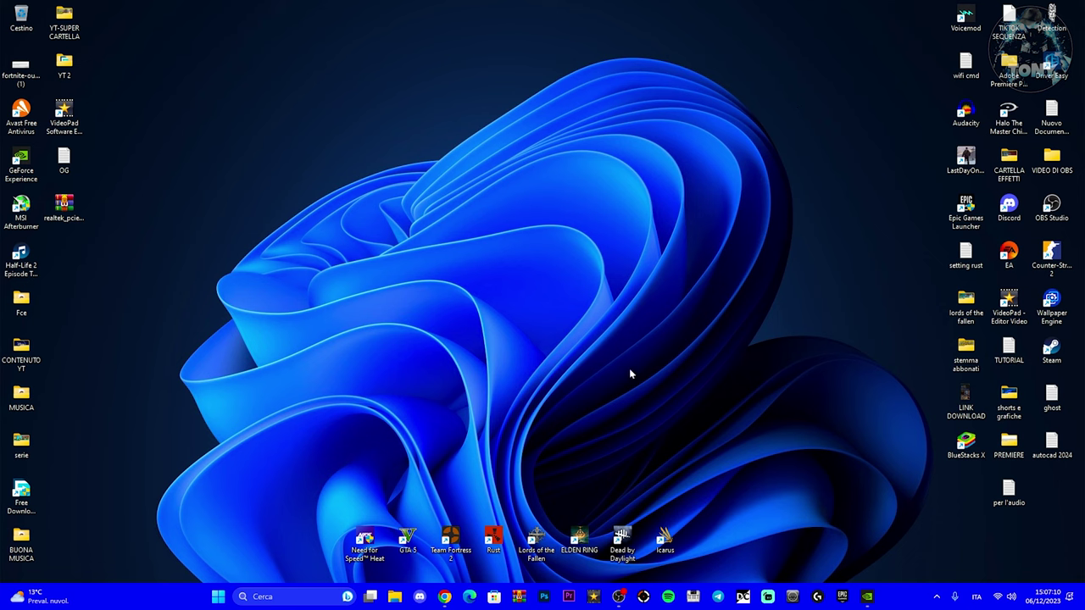
Reopen the overlay from the desktop, turn off Instant Replay and open its video capture settings.
key(alt+z)
click(477, 183)
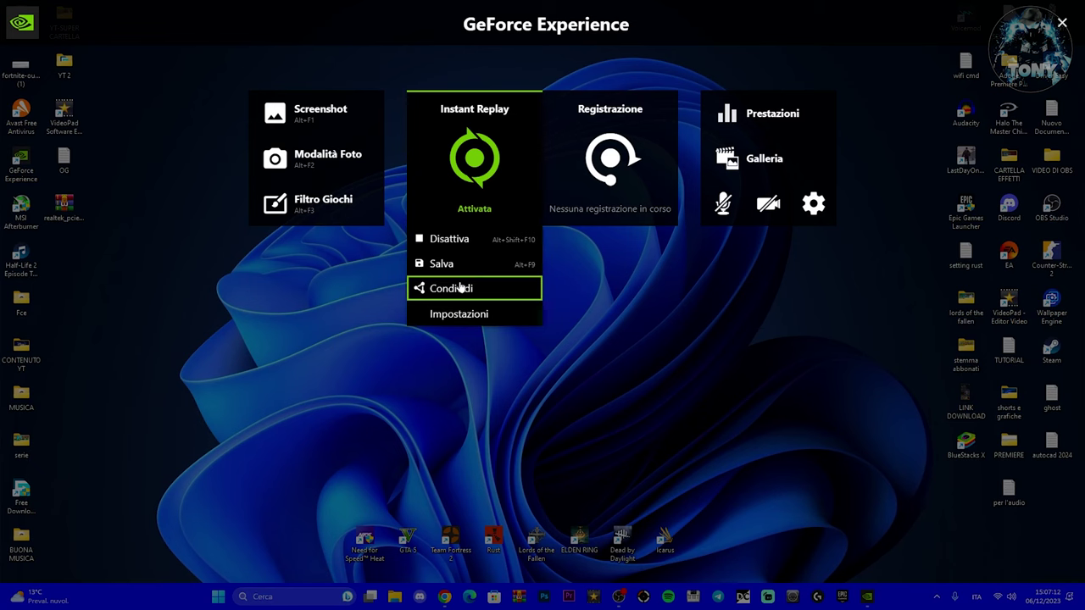
click(467, 196)
click(467, 196)
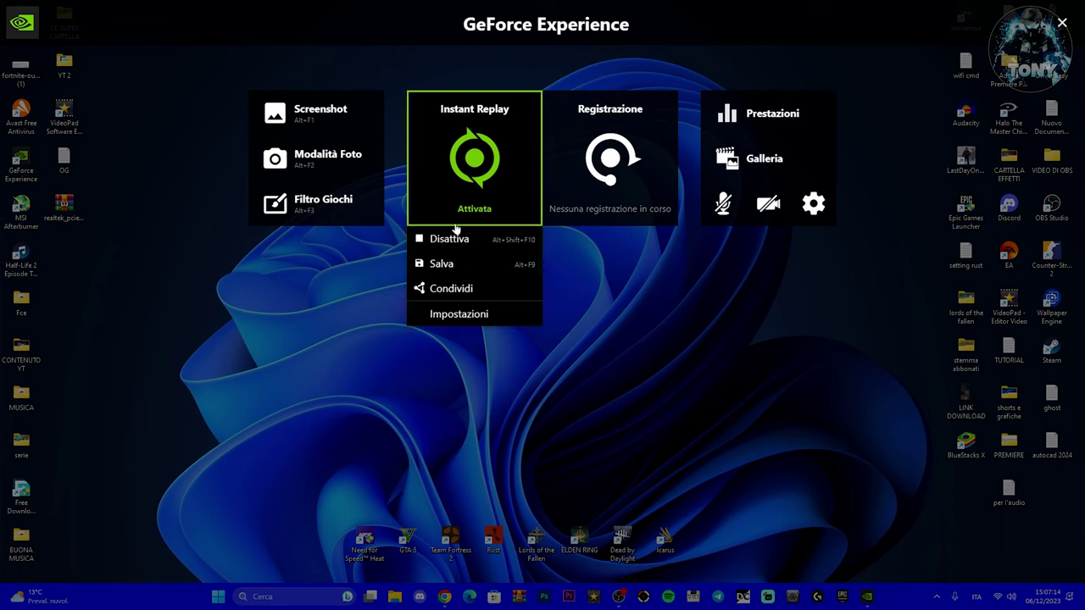
click(428, 239)
click(462, 216)
click(460, 330)
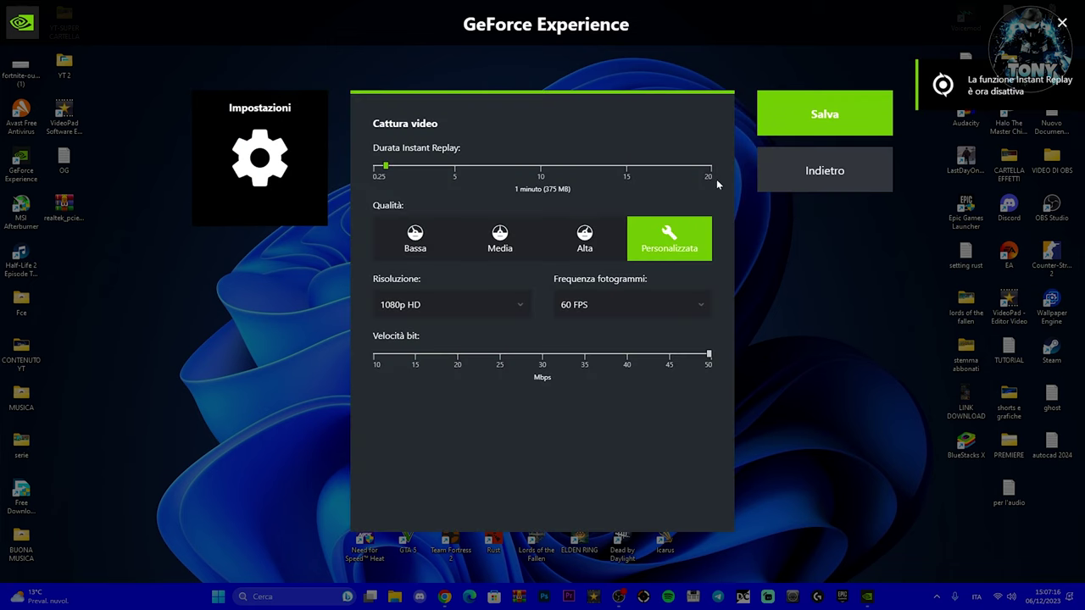
Raise the Instant Replay duration to 20 minutes, reduce it to about 5 minutes, save and reactivate Instant Replay.
drag(383, 166, 779, 170)
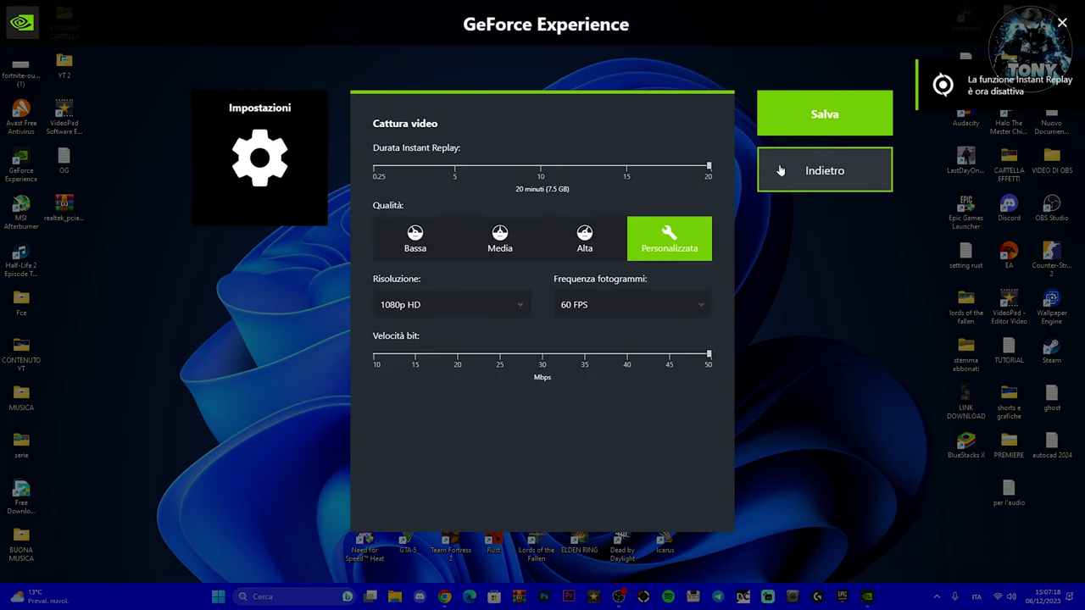
drag(709, 167, 454, 169)
click(789, 115)
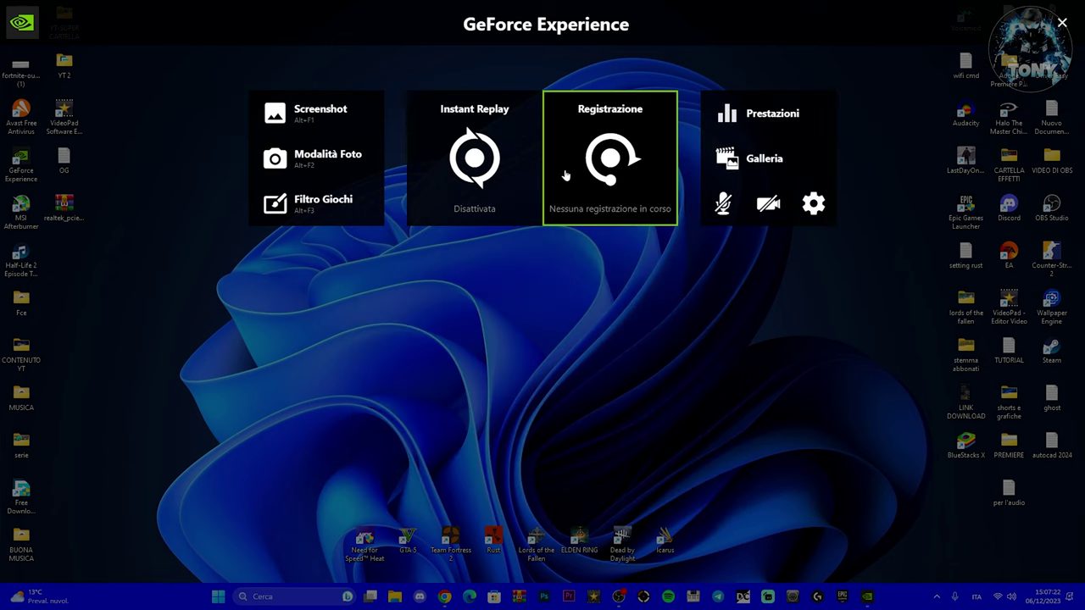
click(442, 239)
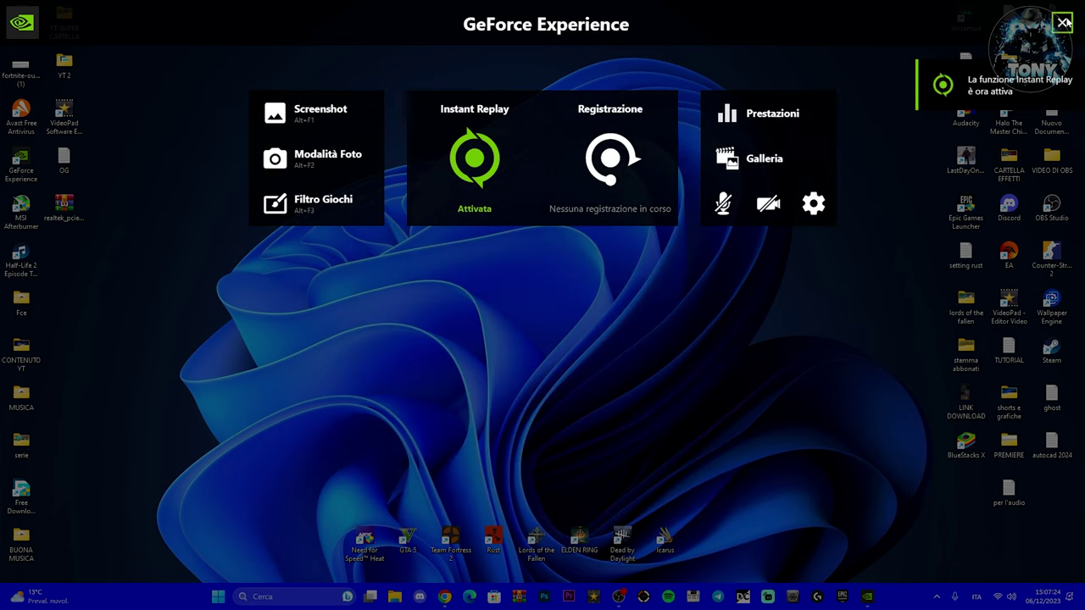
Move the VIDEO DI OBS folder and the EA and Epic Games Launcher shortcuts to the middle of the desktop.
click(297, 247)
right_click(354, 164)
click(405, 218)
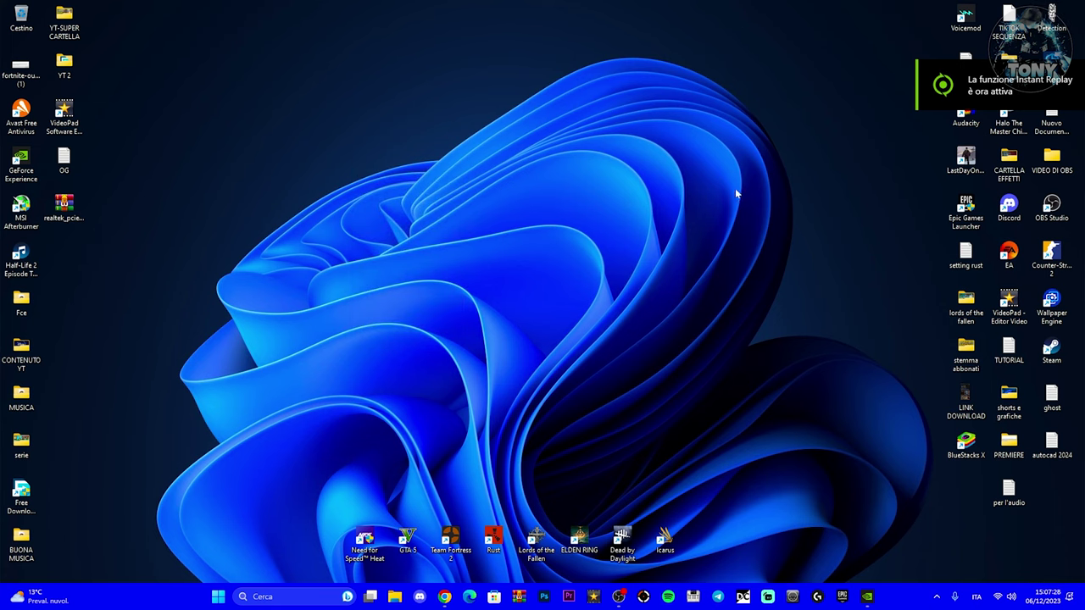
drag(1048, 184, 363, 180)
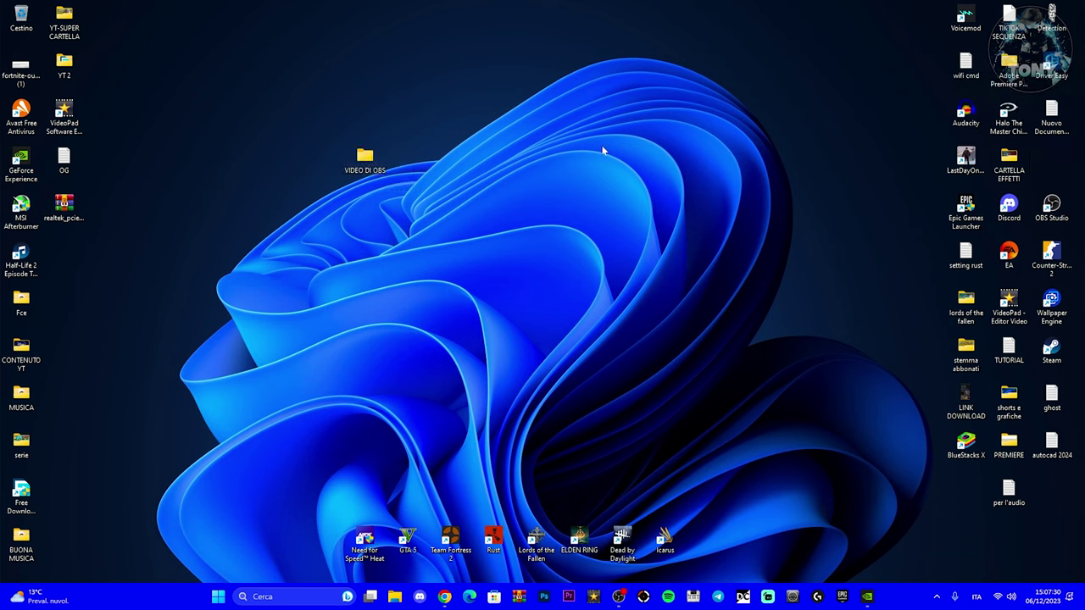
drag(1009, 258, 536, 165)
drag(966, 212, 579, 212)
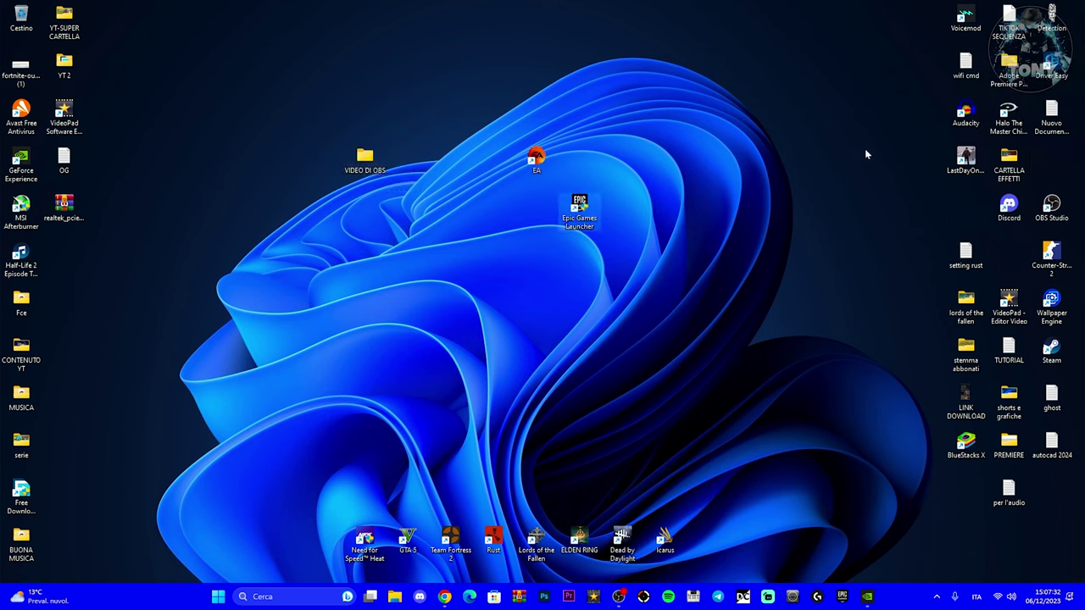
Move the LastDayOnEarthSurvival, Audacity and setting rust icons to the middle of the desktop, and save the Instant Replay clip.
drag(966, 165, 670, 165)
drag(966, 114, 669, 255)
drag(965, 254, 711, 212)
drag(412, 88, 585, 153)
drag(464, 123, 698, 302)
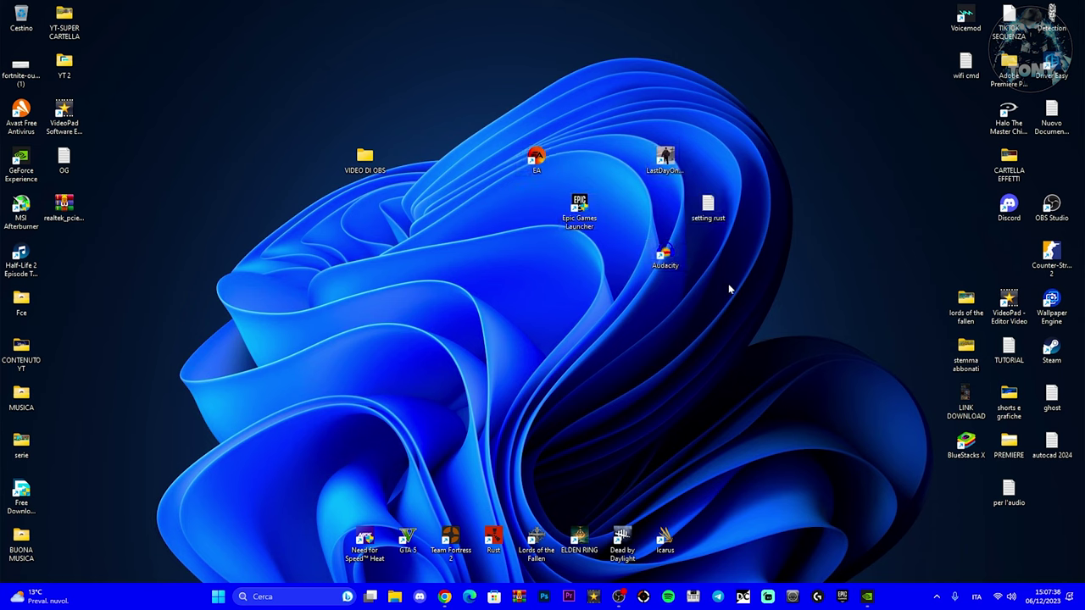
key(alt+F10)
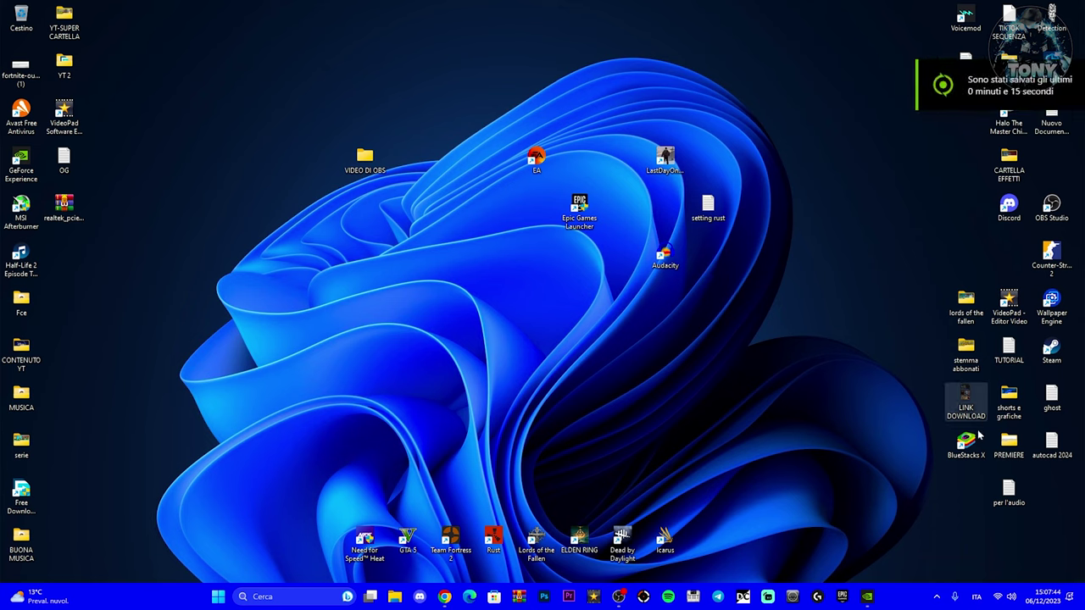
Look through the game folders in A PLAY on Volume (D:) for saved recordings, and close File Explorer.
click(394, 596)
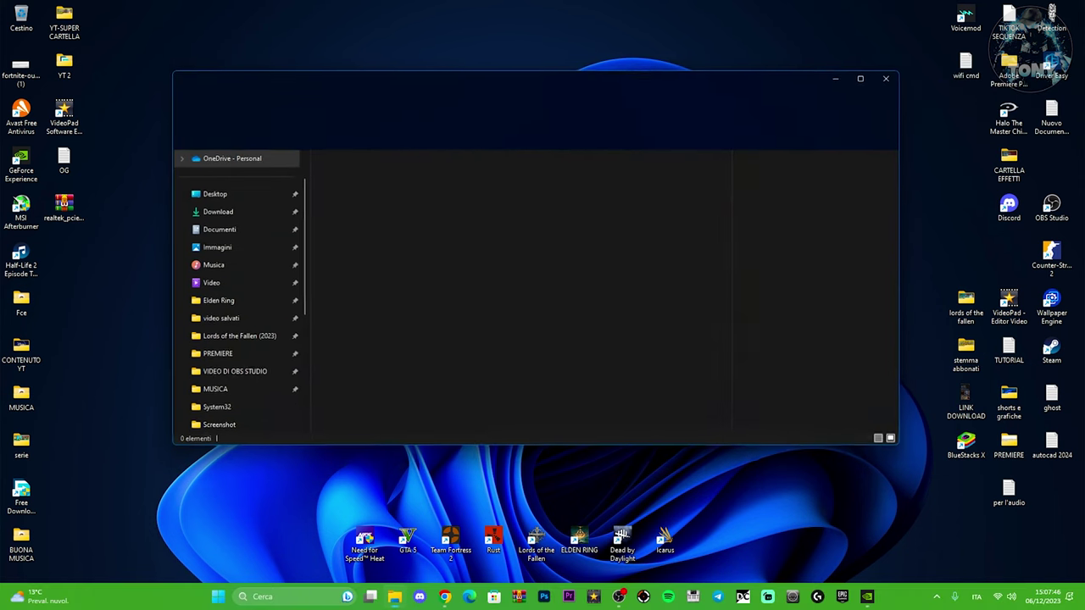
scroll(242, 331, down, 5)
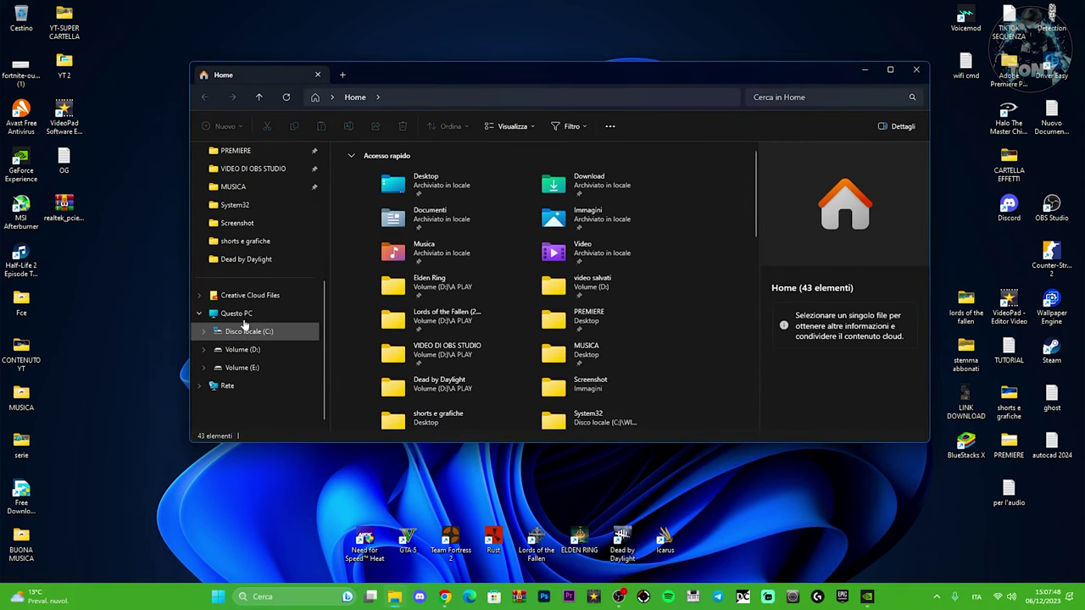
click(237, 313)
double_click(546, 180)
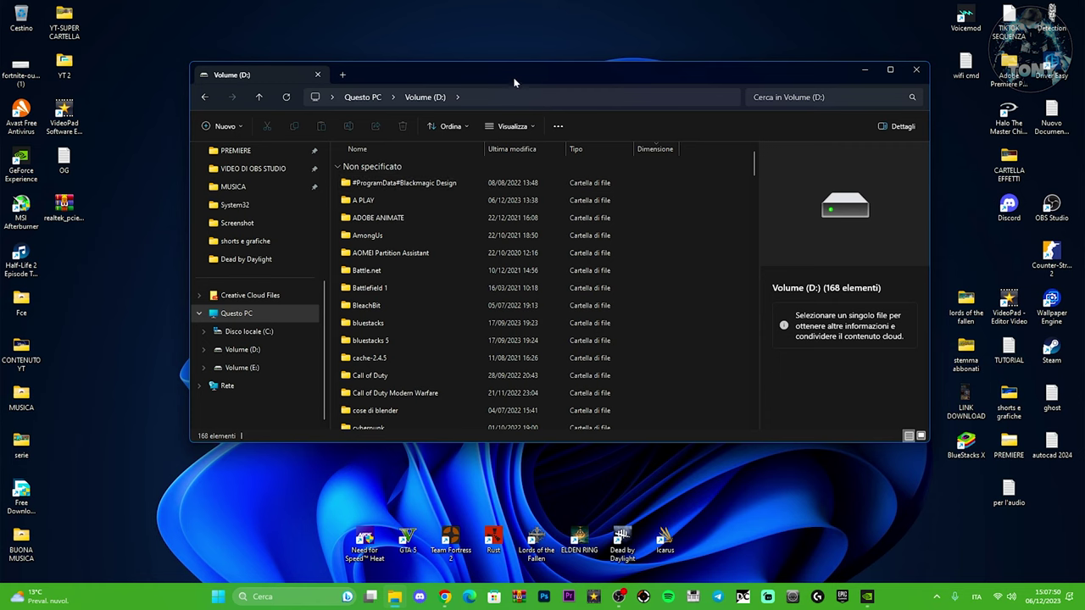
drag(512, 80, 534, 72)
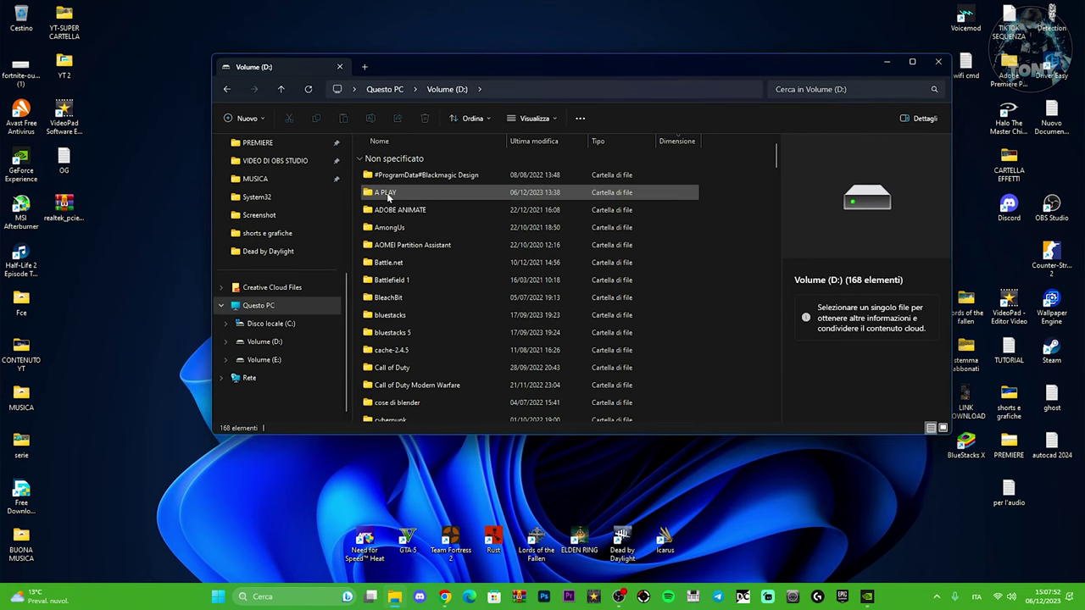
double_click(400, 192)
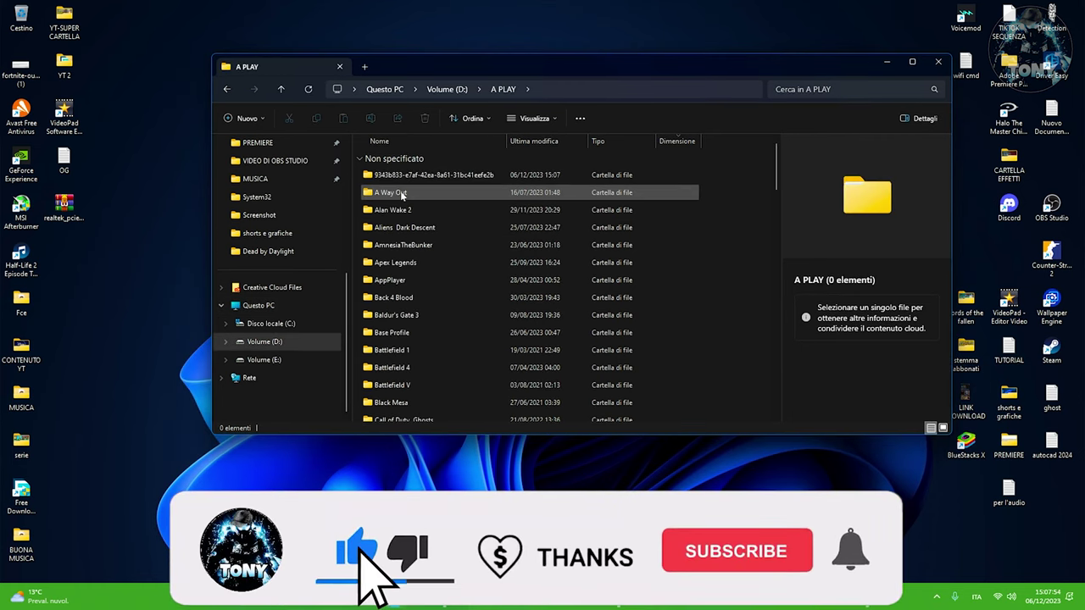
scroll(410, 224, down, 15)
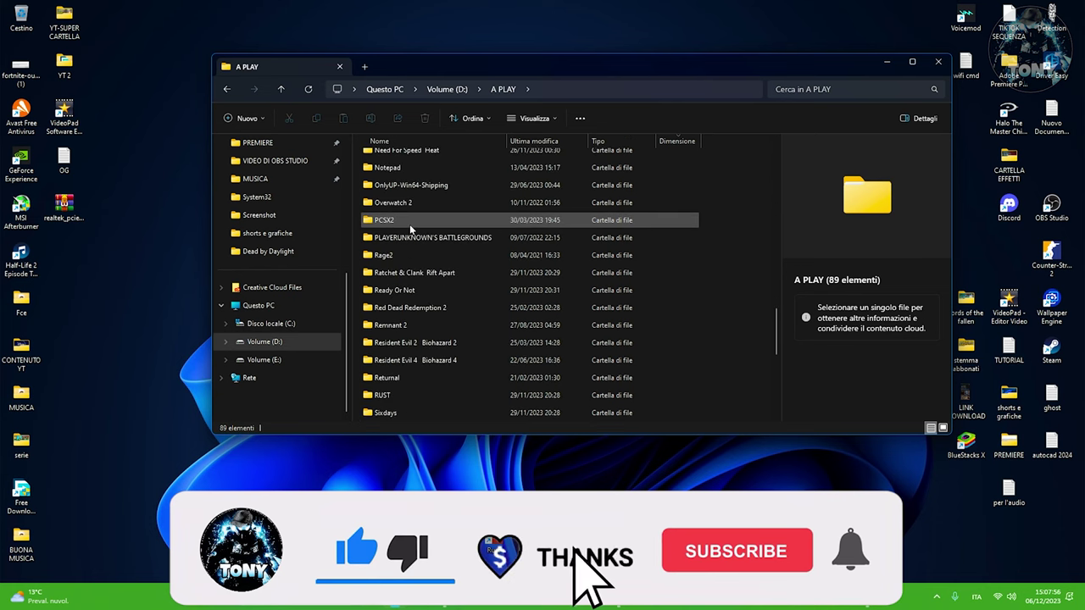
scroll(409, 224, down, 7)
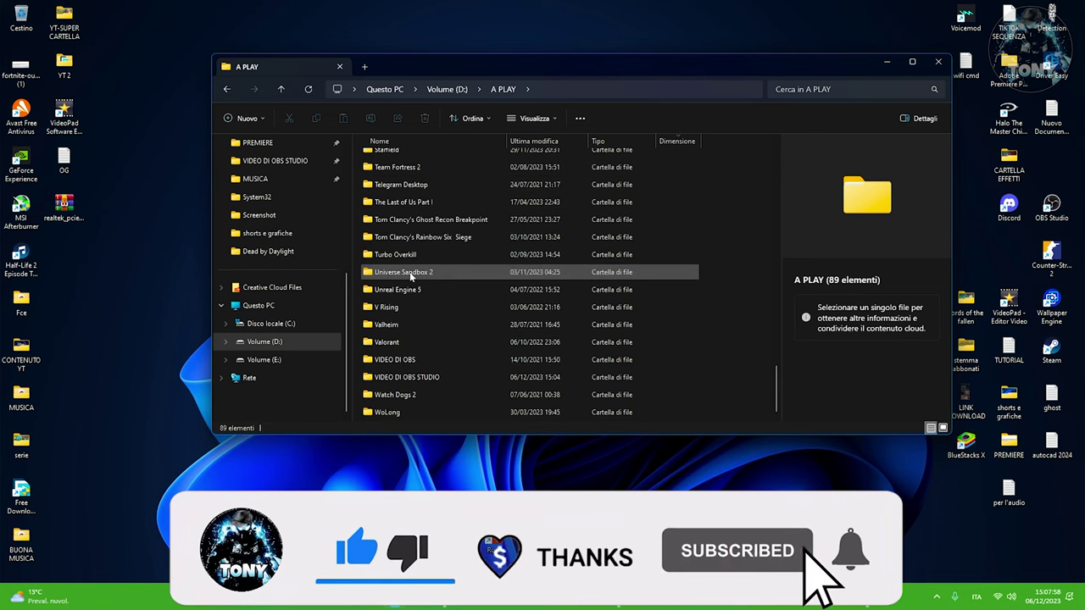
scroll(410, 276, up, 20)
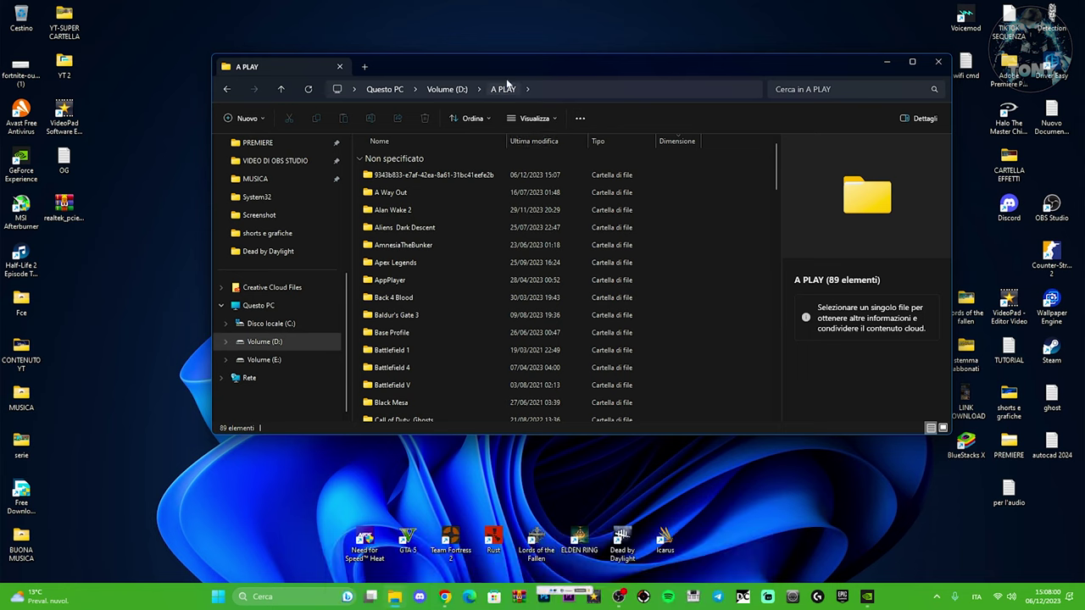
drag(506, 82, 475, 79)
click(906, 60)
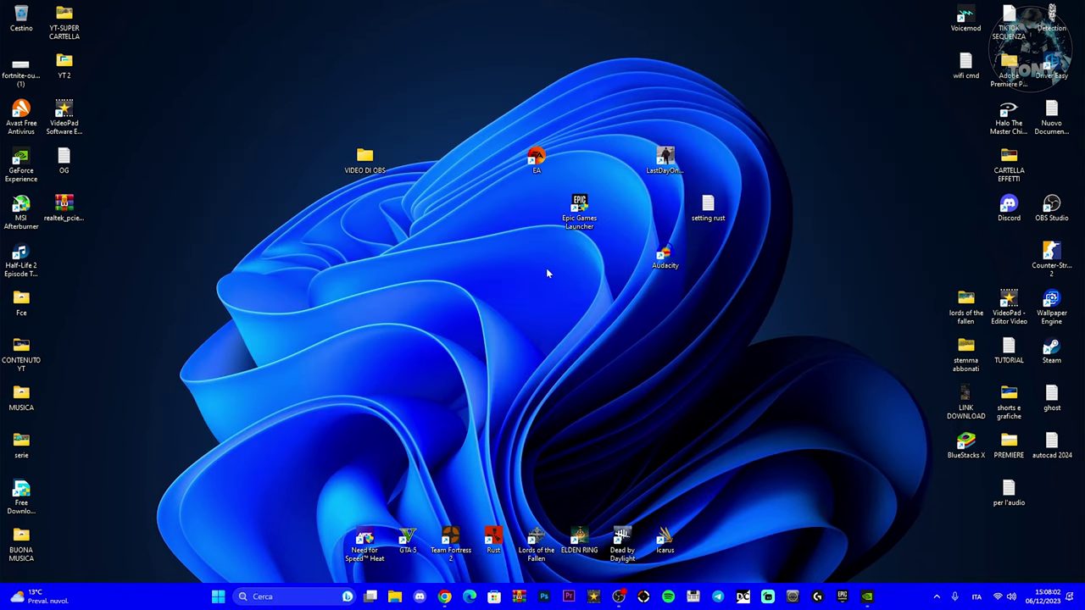
Open the overlay's gallery, check the upload history, and open the file location of the newest Desktop clip.
key(alt+z)
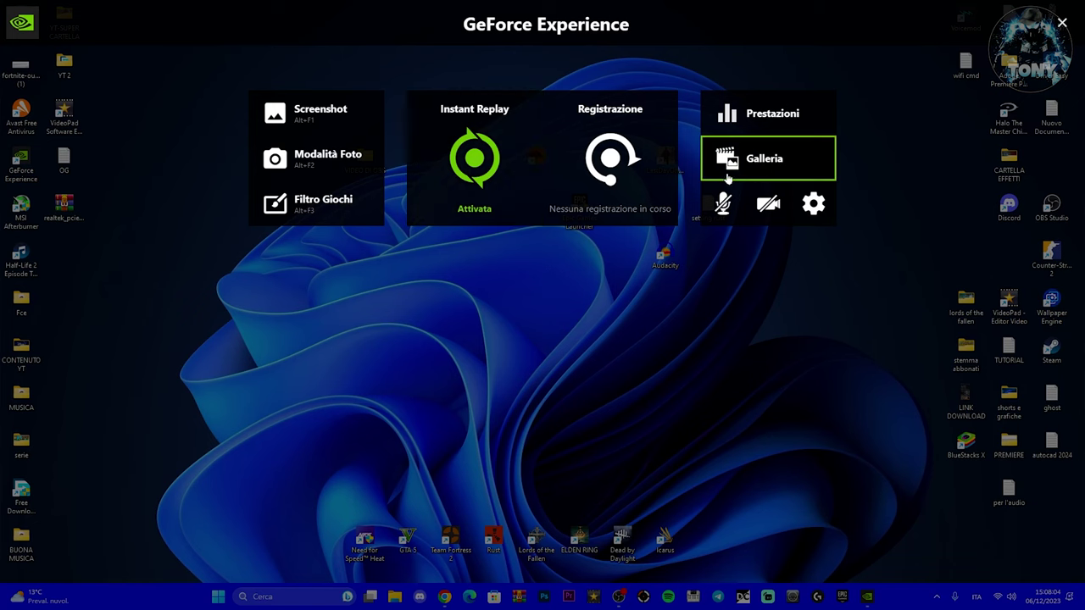
click(760, 172)
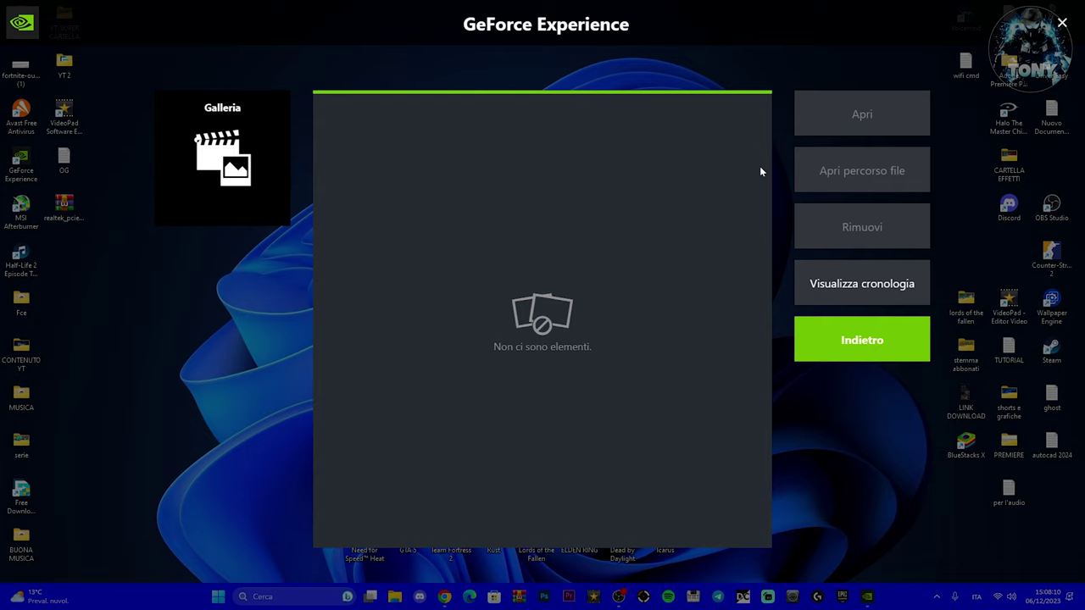
click(838, 284)
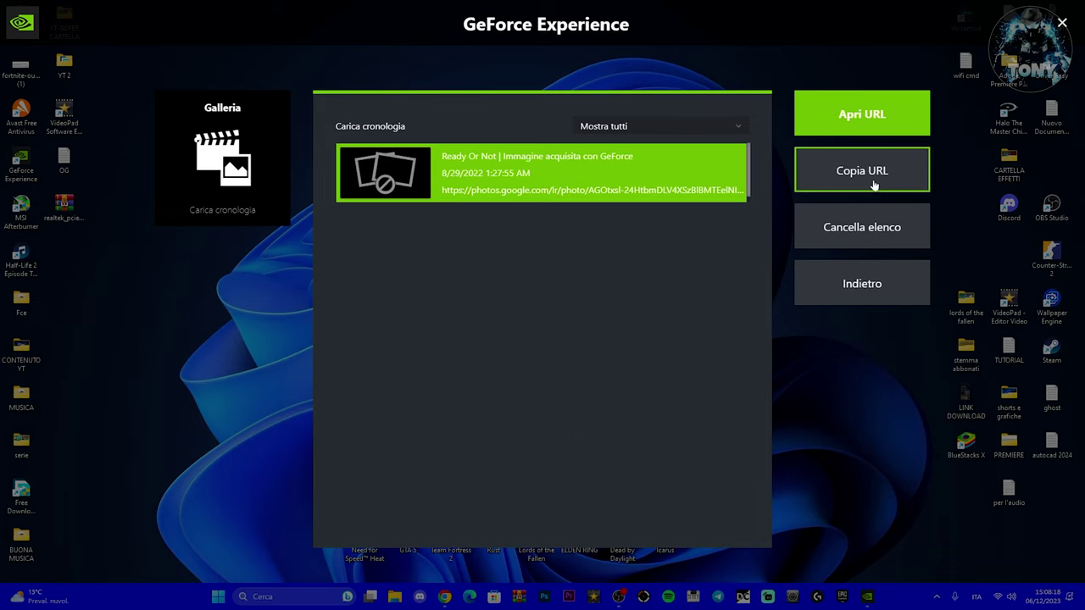
click(829, 295)
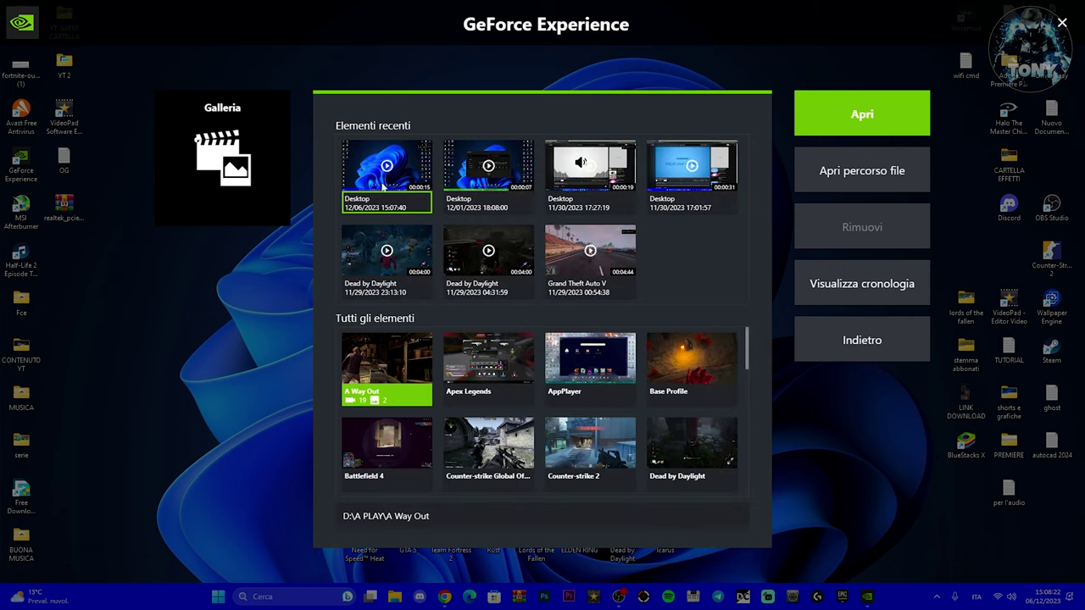
click(382, 185)
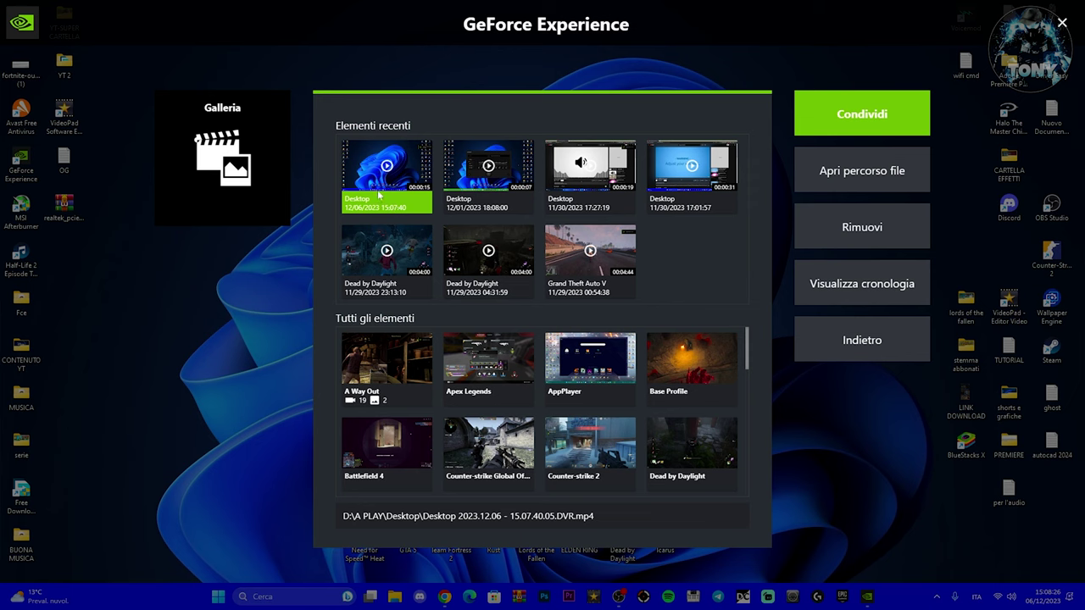
click(488, 195)
click(385, 207)
click(862, 171)
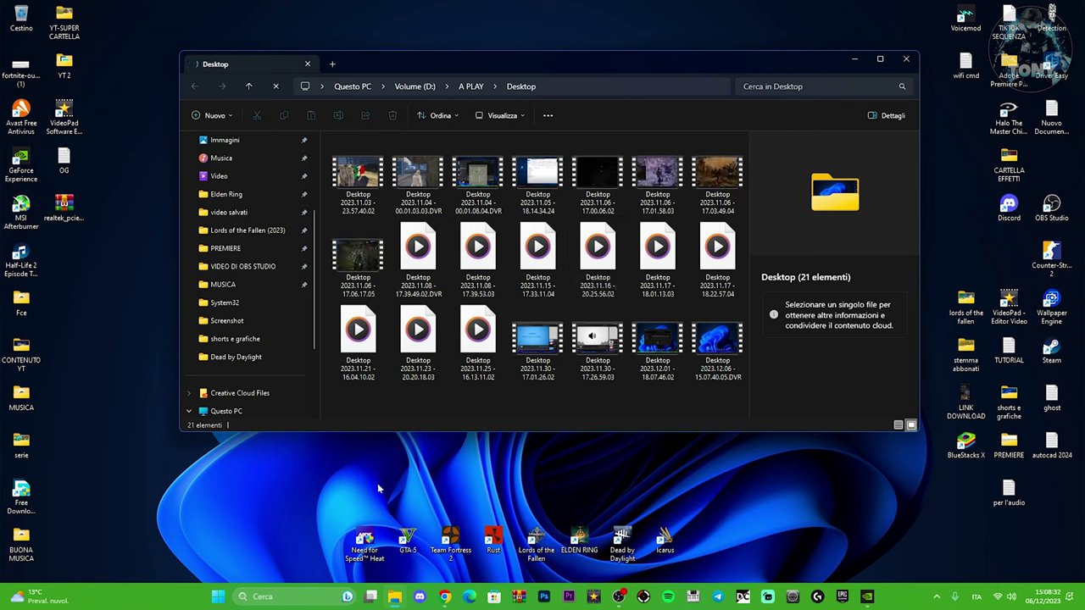
Put the Desktop 2023.12.06 - 15.07.40.05.DVR clip on the desktop, close the folder and place the clip near the middle.
click(717, 339)
drag(717, 340, 439, 488)
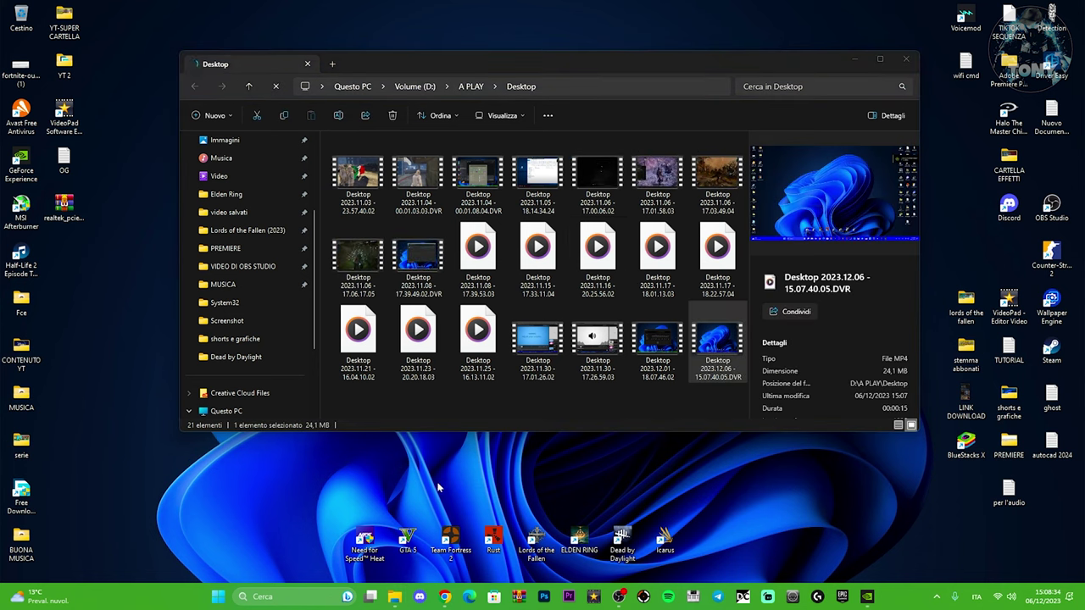
click(906, 58)
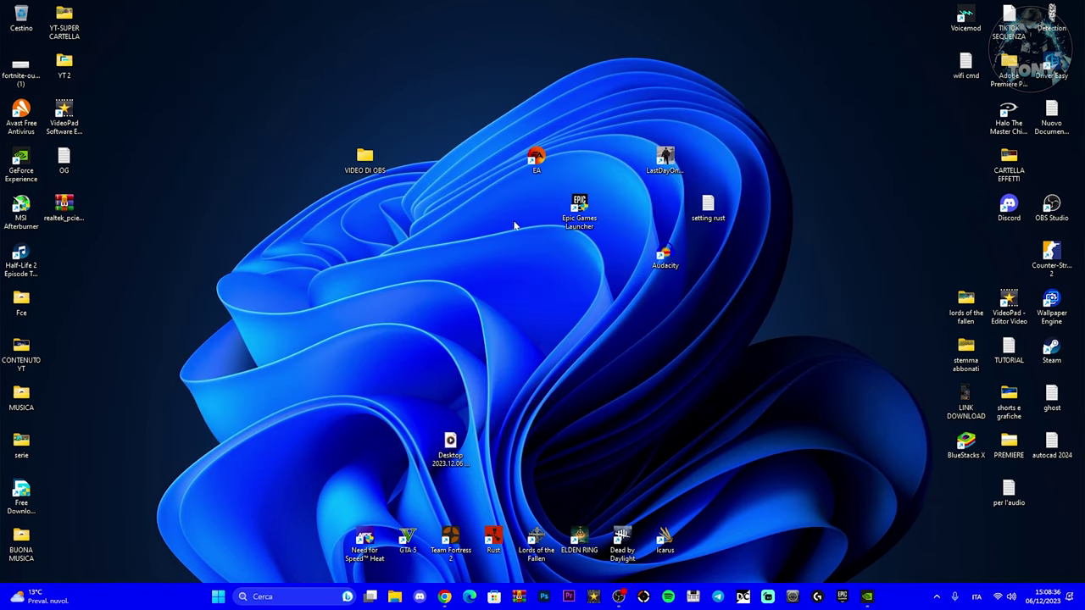
drag(450, 445, 412, 263)
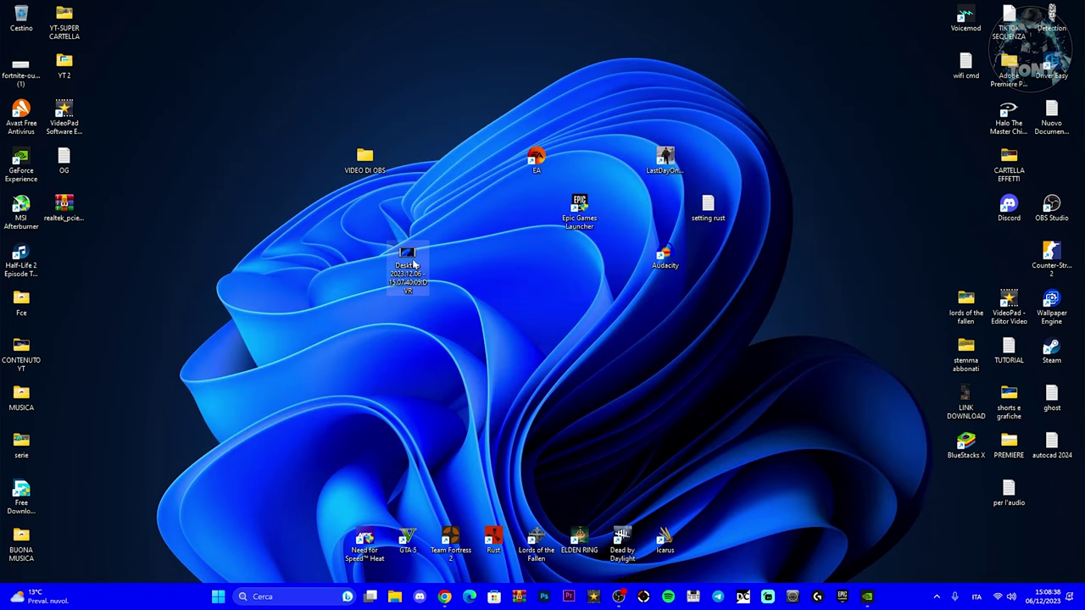
click(568, 377)
Reopen the GeForce Experience overlay and turn off Instant Replay.
key(alt+z)
click(475, 166)
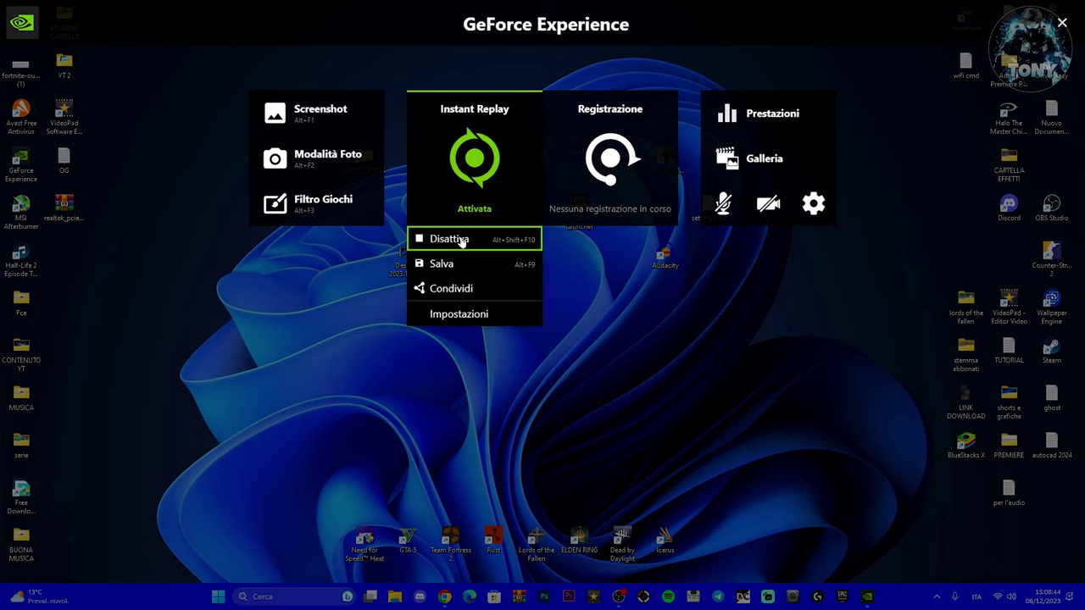
click(462, 240)
Review the replay duration and quality options in the overlay's video capture settings, and return to the settings list.
click(815, 202)
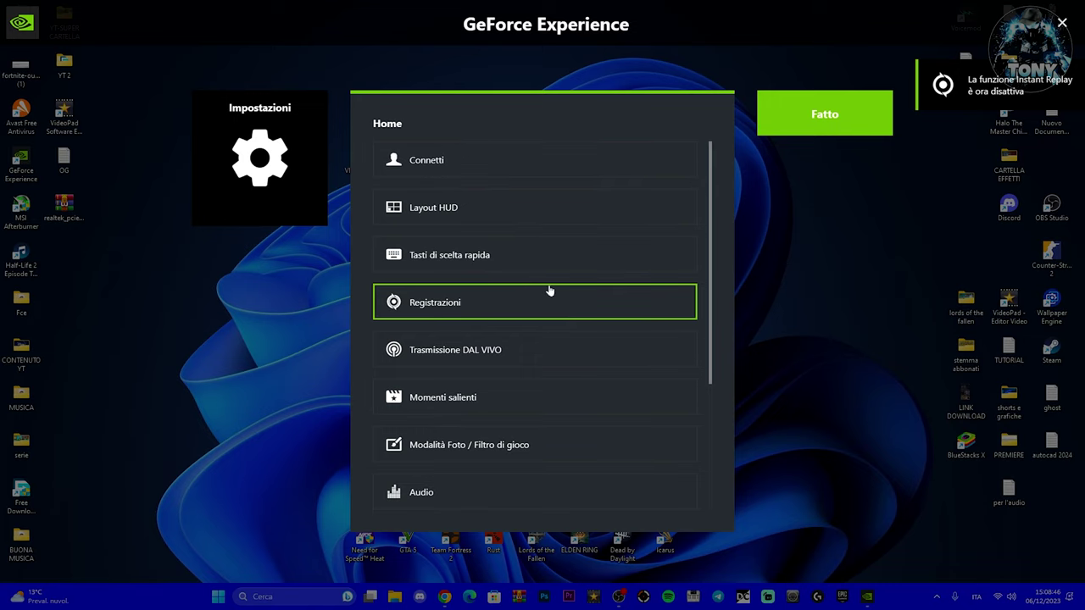
scroll(540, 303, down, 3)
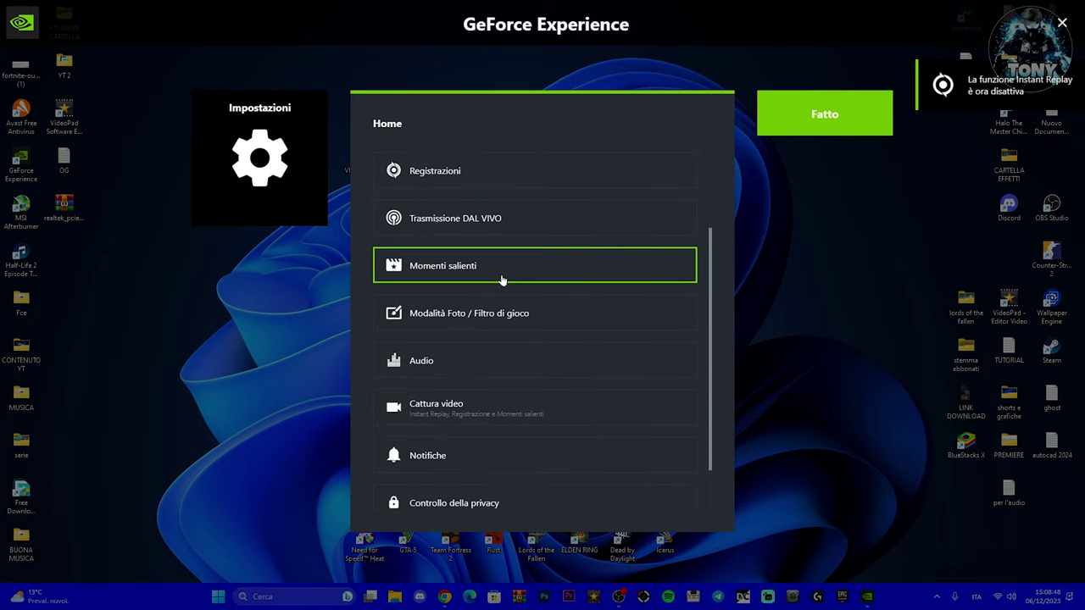
scroll(476, 404, down, 1)
click(475, 357)
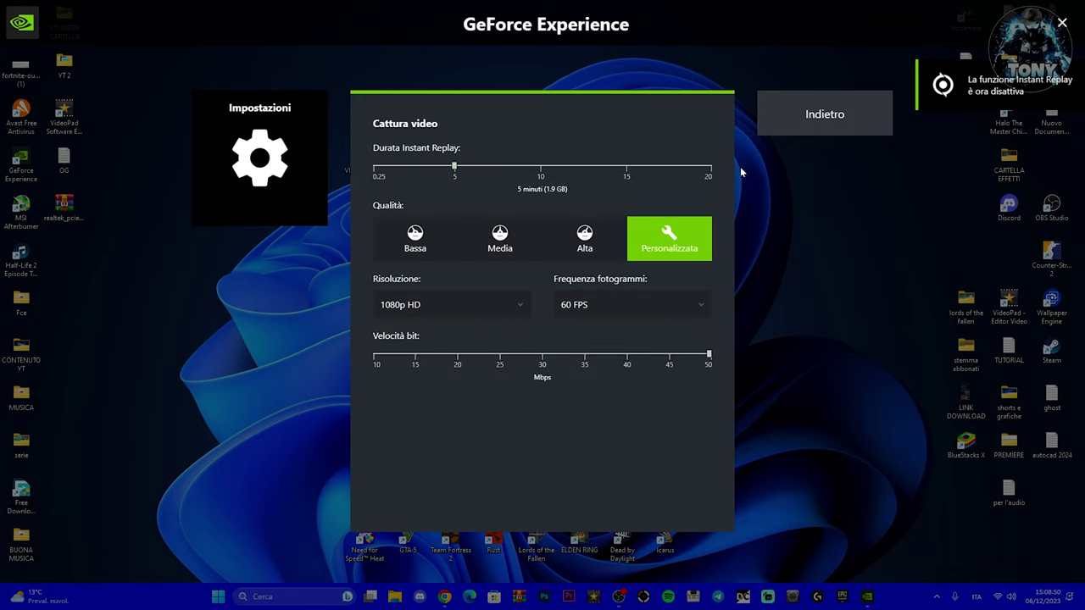
click(773, 126)
Check the temporary-file and video save locations in the recordings settings, leave them as they are and close the overlay.
click(471, 305)
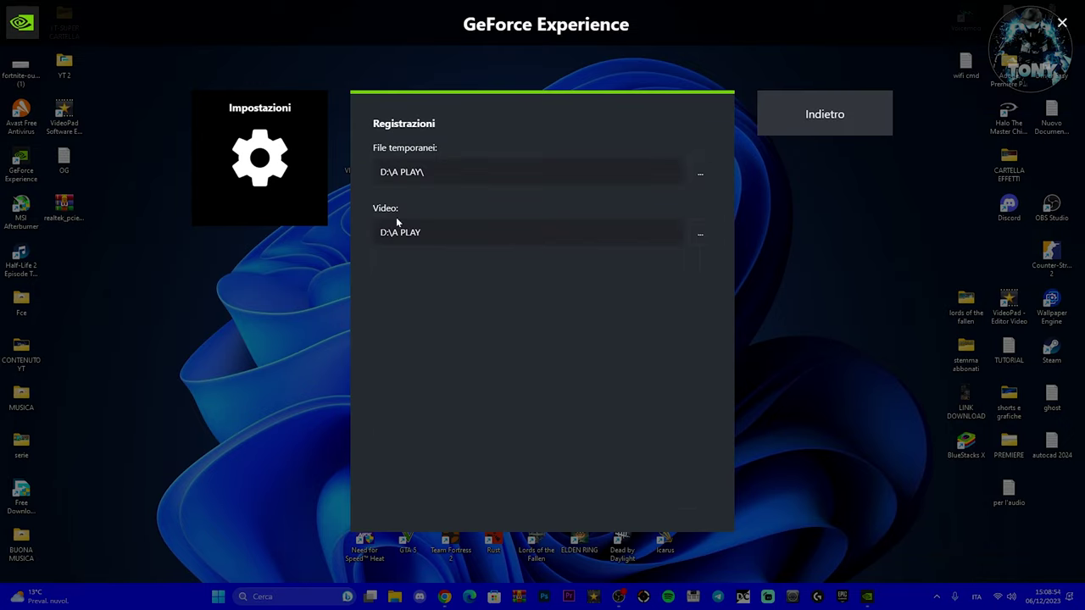
click(700, 234)
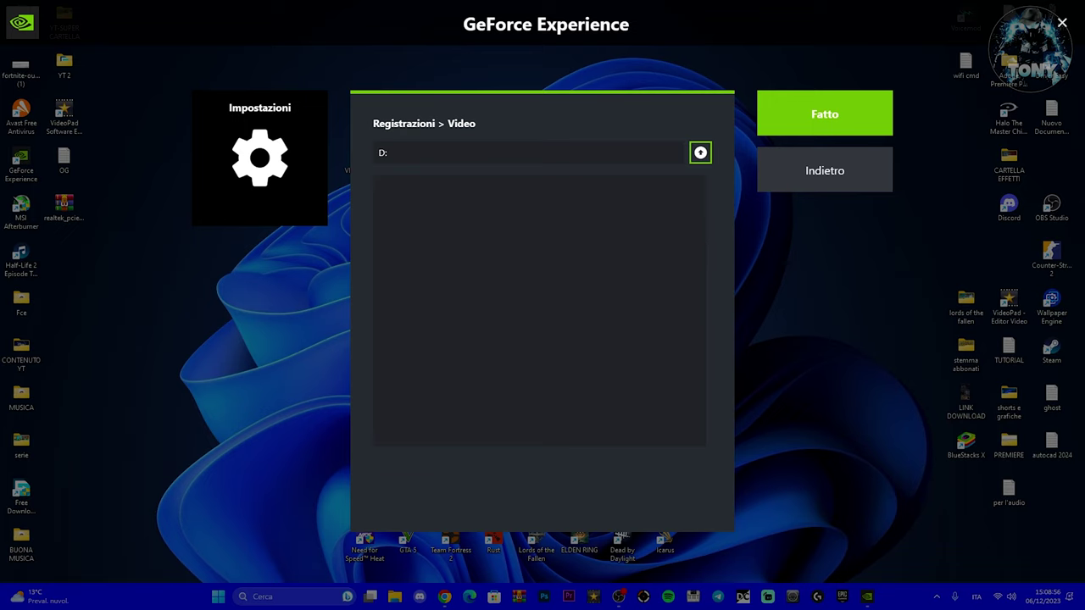
click(814, 172)
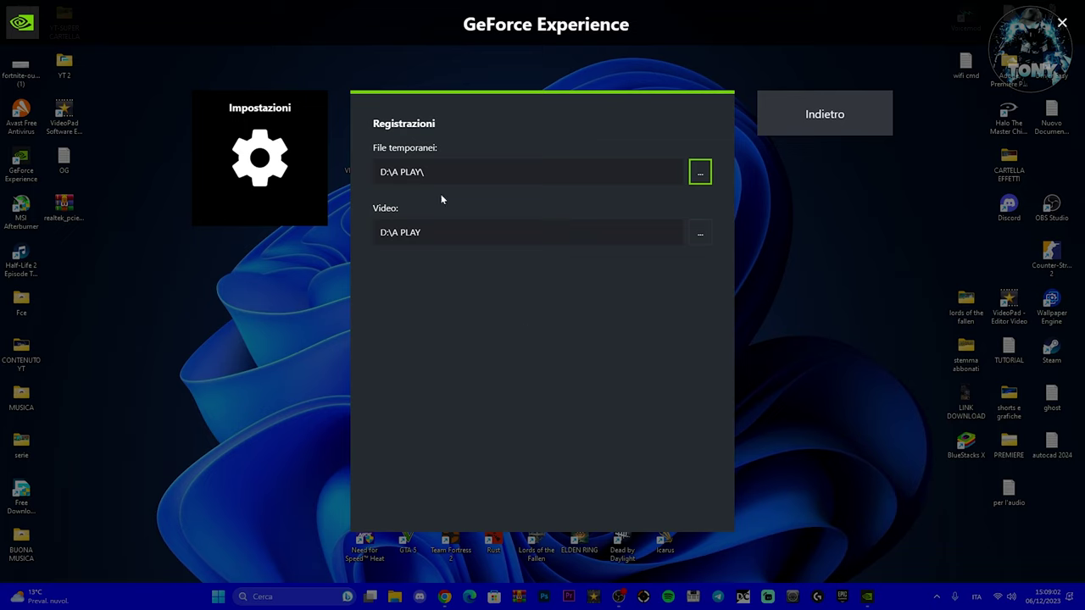
click(806, 107)
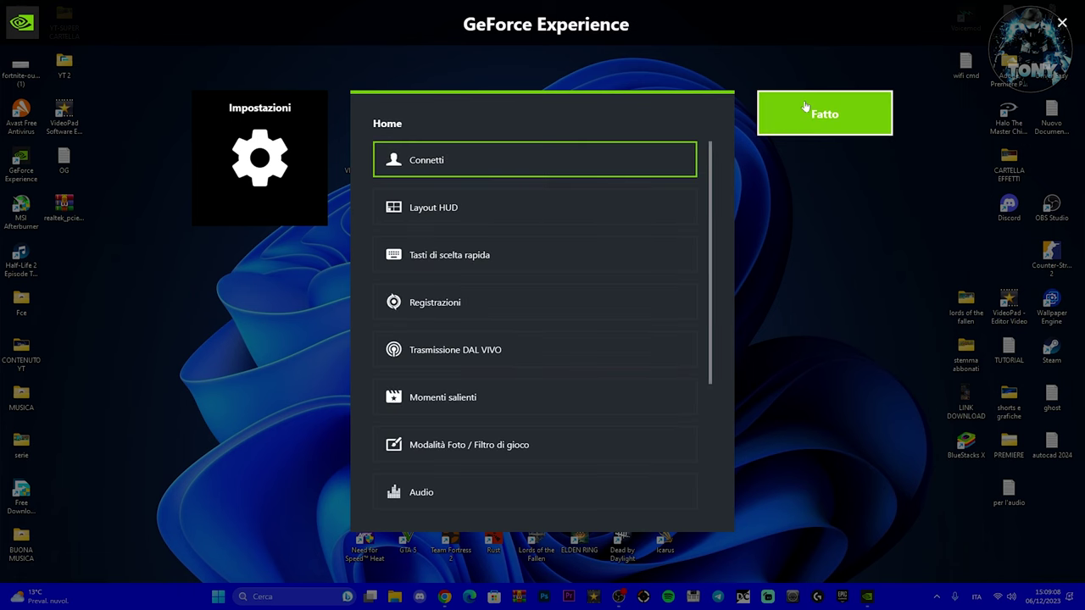
click(806, 107)
click(843, 75)
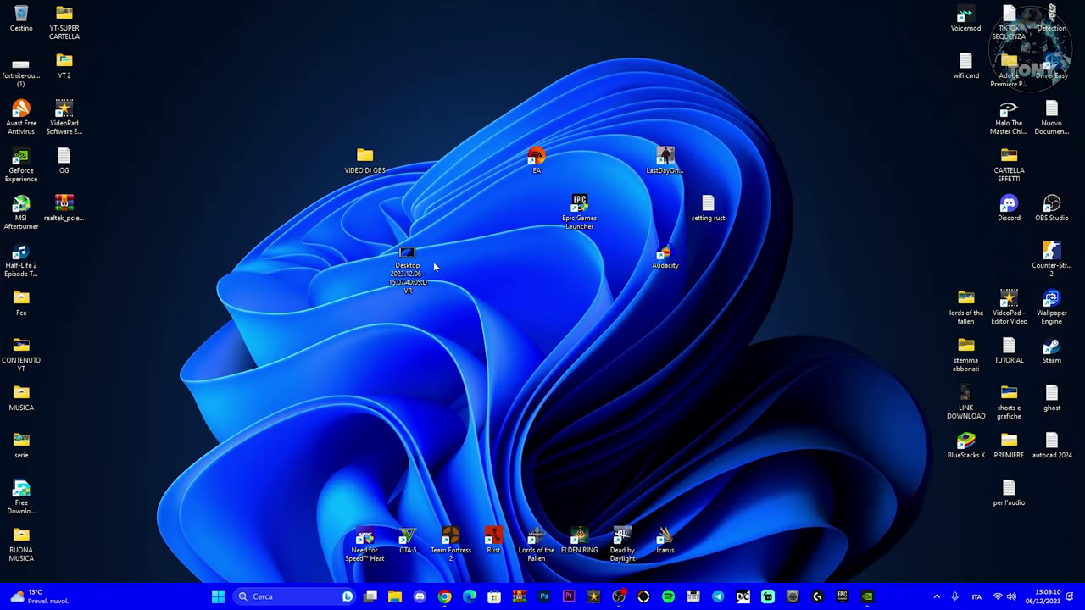
Play the saved clip from the desktop, skip ahead to check its later part, and close the media player.
double_click(408, 264)
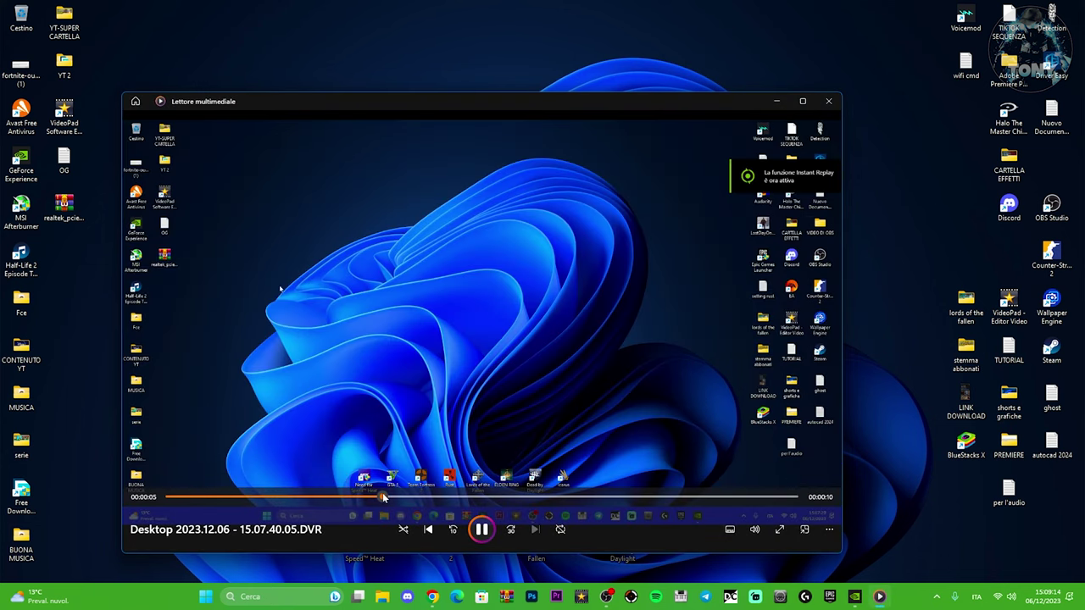
click(530, 498)
click(598, 500)
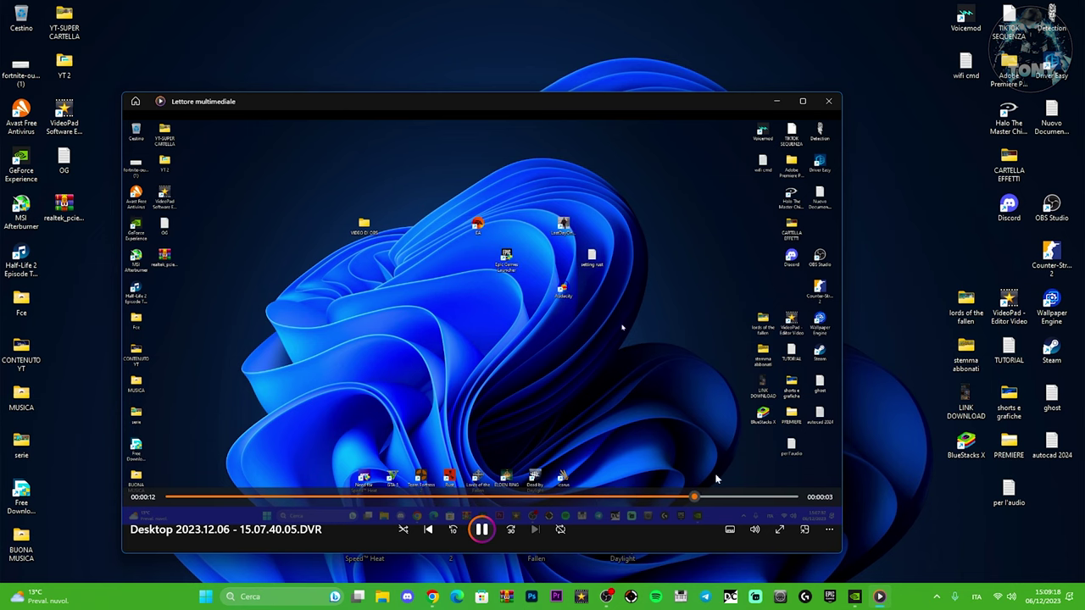
click(829, 101)
Return setting rust, LastDayOnEarthSurvival, Epic Games Launcher, Audacity, EA and VIDEO DI OBS to the icon columns at the desktop's edge.
drag(715, 204, 1014, 251)
drag(667, 161, 1055, 168)
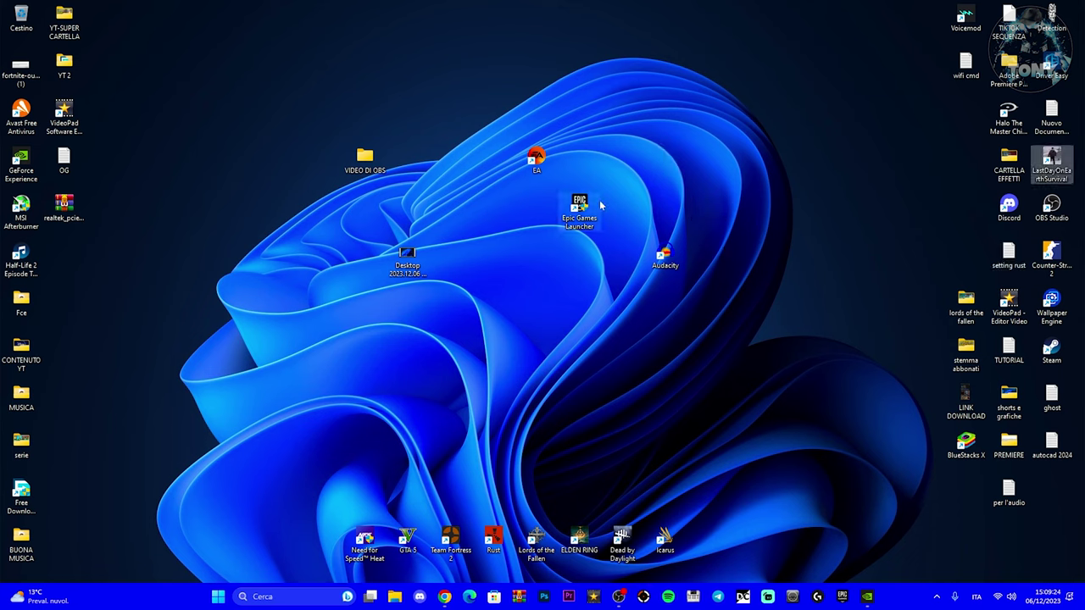
drag(579, 207, 968, 251)
drag(666, 256, 952, 212)
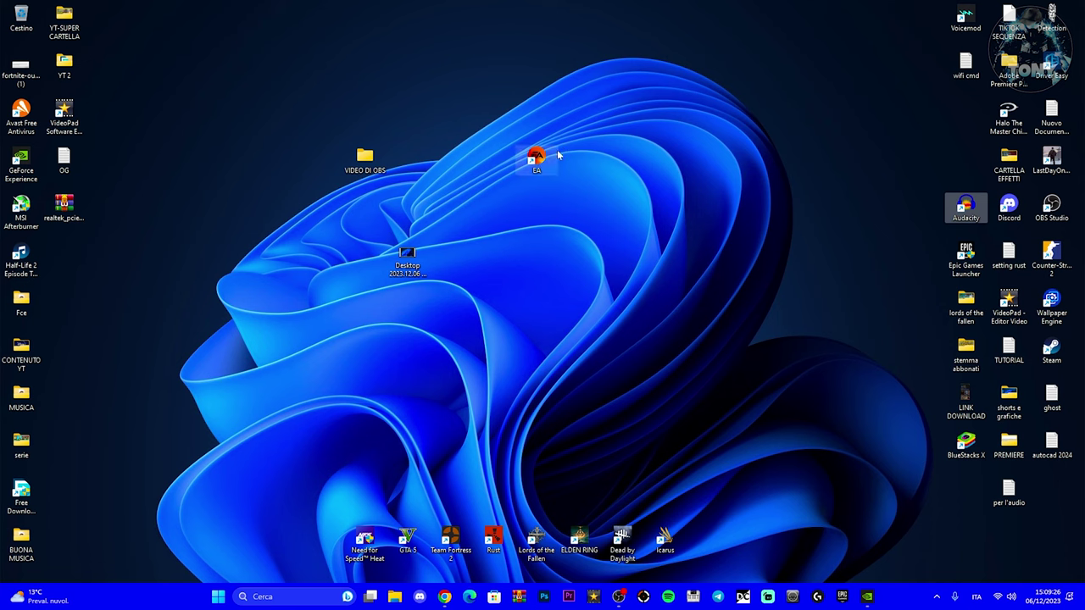
drag(535, 157, 959, 161)
drag(365, 158, 973, 117)
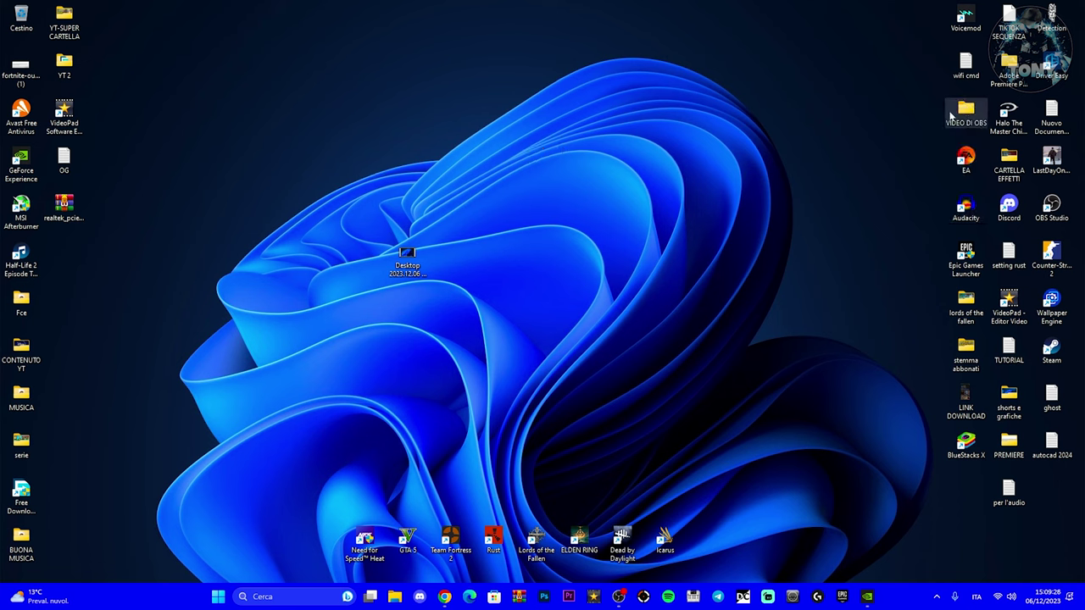
Bring up the GeForce Experience overlay and set the microphone to always on (Sempre attivato).
key(alt+z)
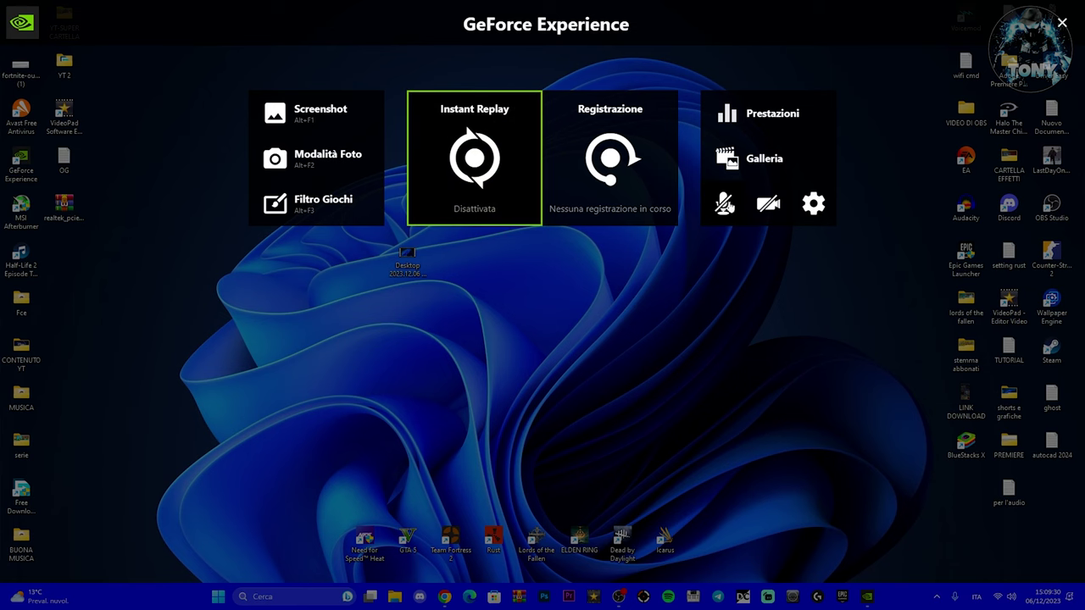
click(725, 210)
click(734, 266)
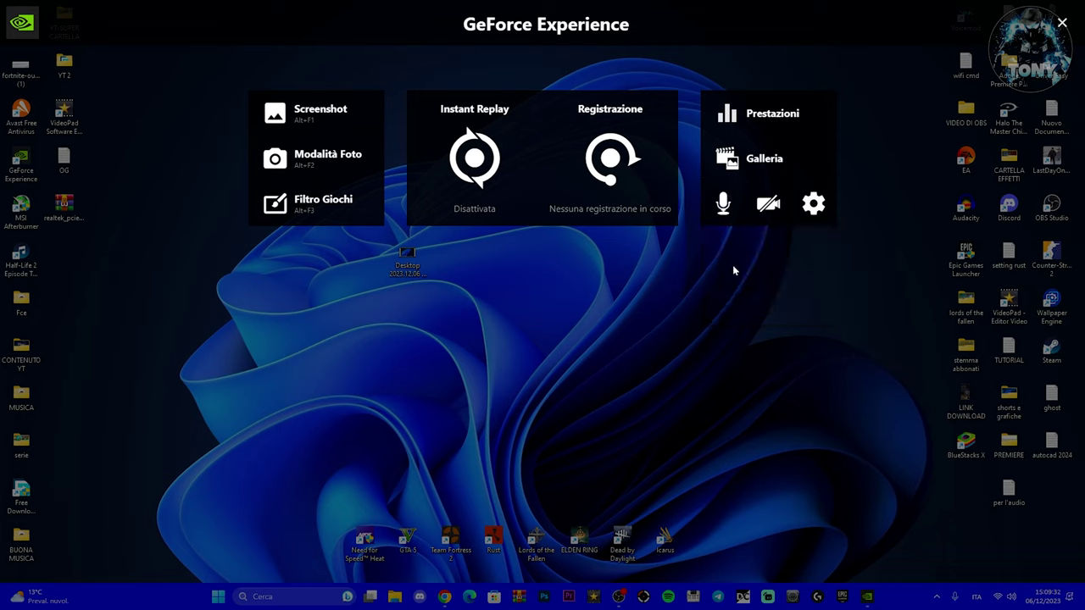
Turn on Instant Replay, leave the microphone mode as it is, and close the overlay.
click(500, 195)
click(465, 235)
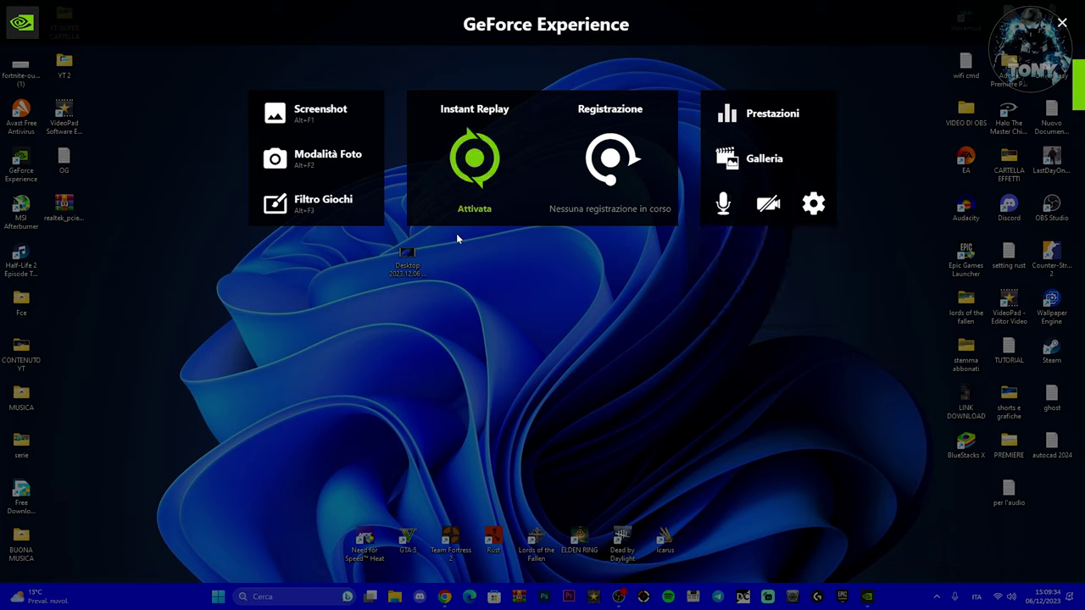
click(723, 204)
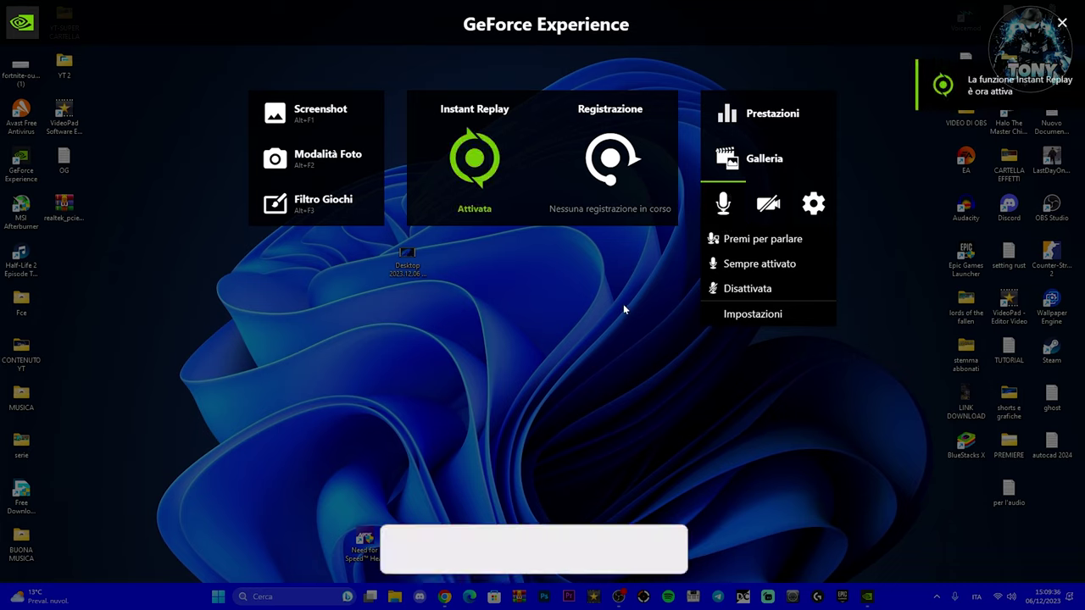
click(623, 303)
click(624, 303)
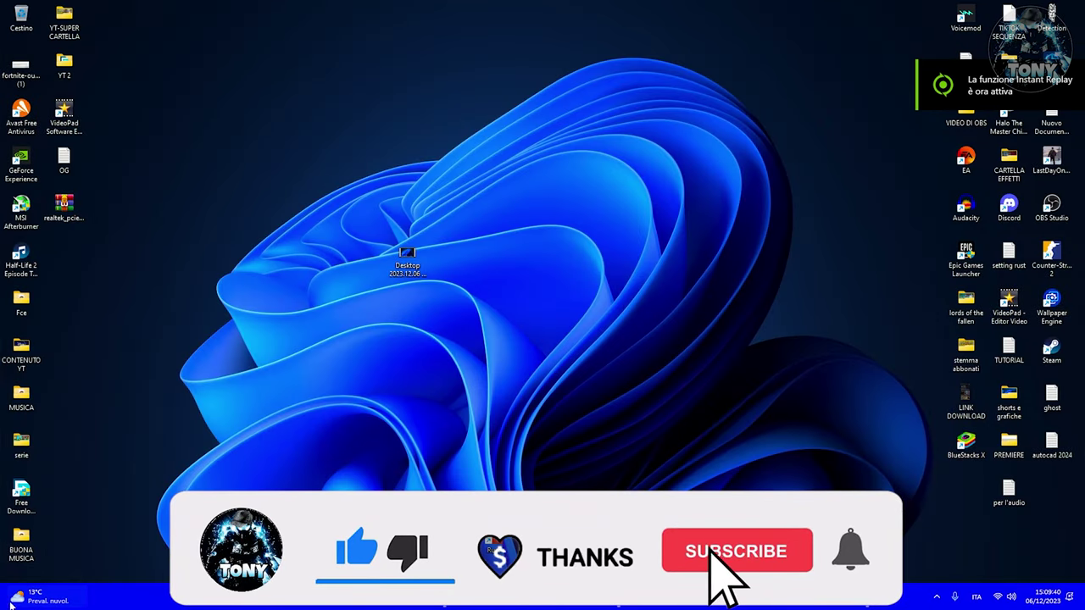
click(37, 602)
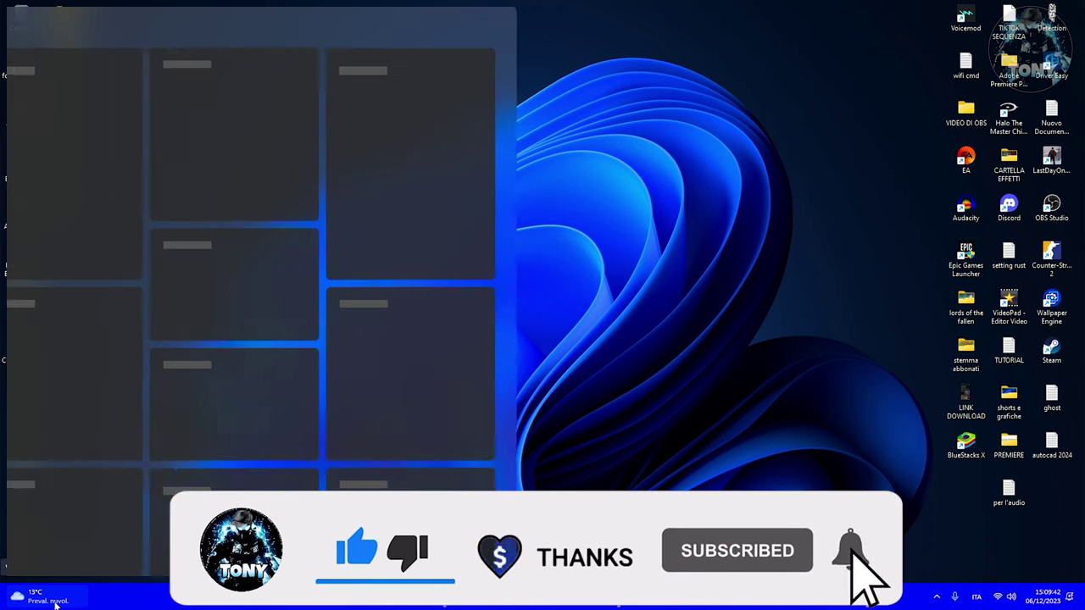
click(653, 395)
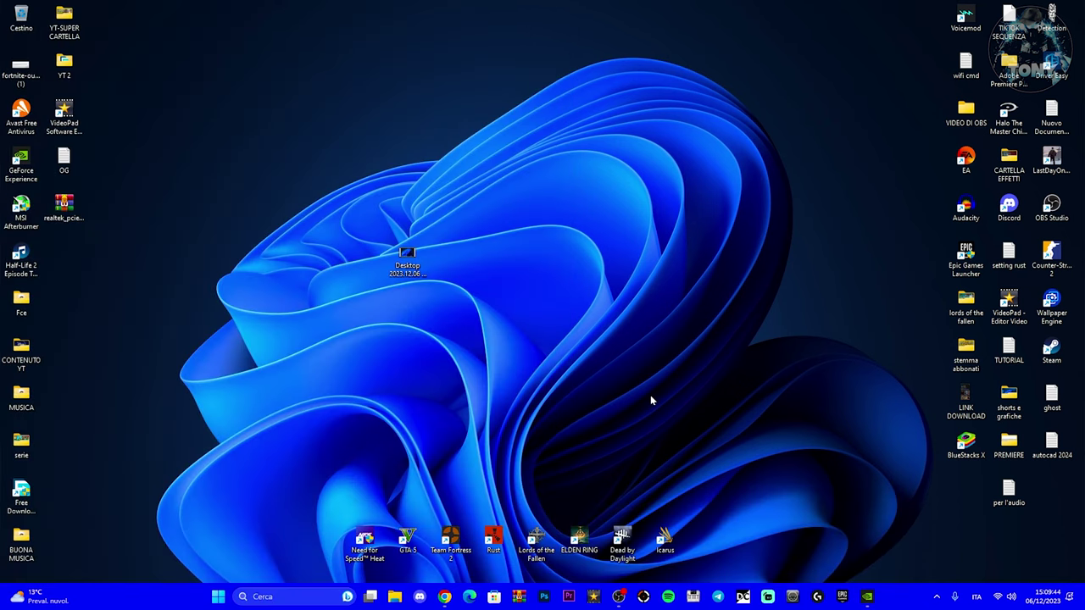